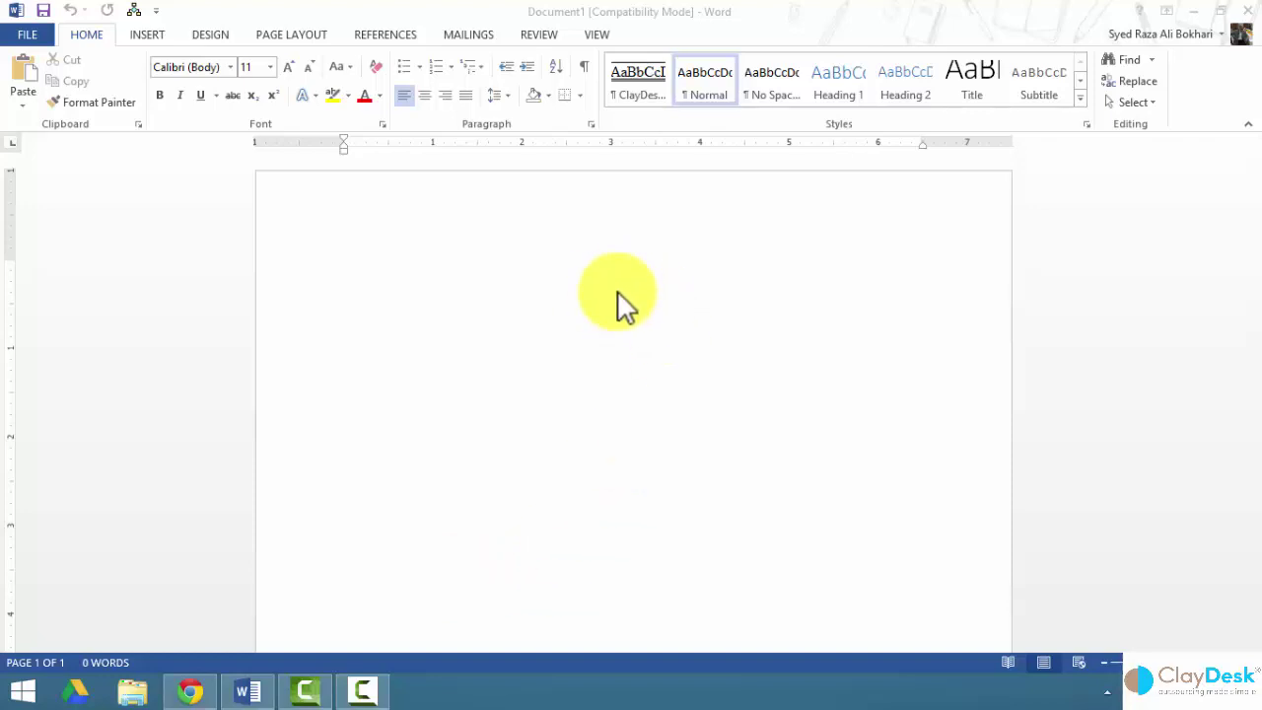
Minimize the blank document and open the file The original document from the desktop.
{"action": "left_click", "coordinate": [1199, 30]}
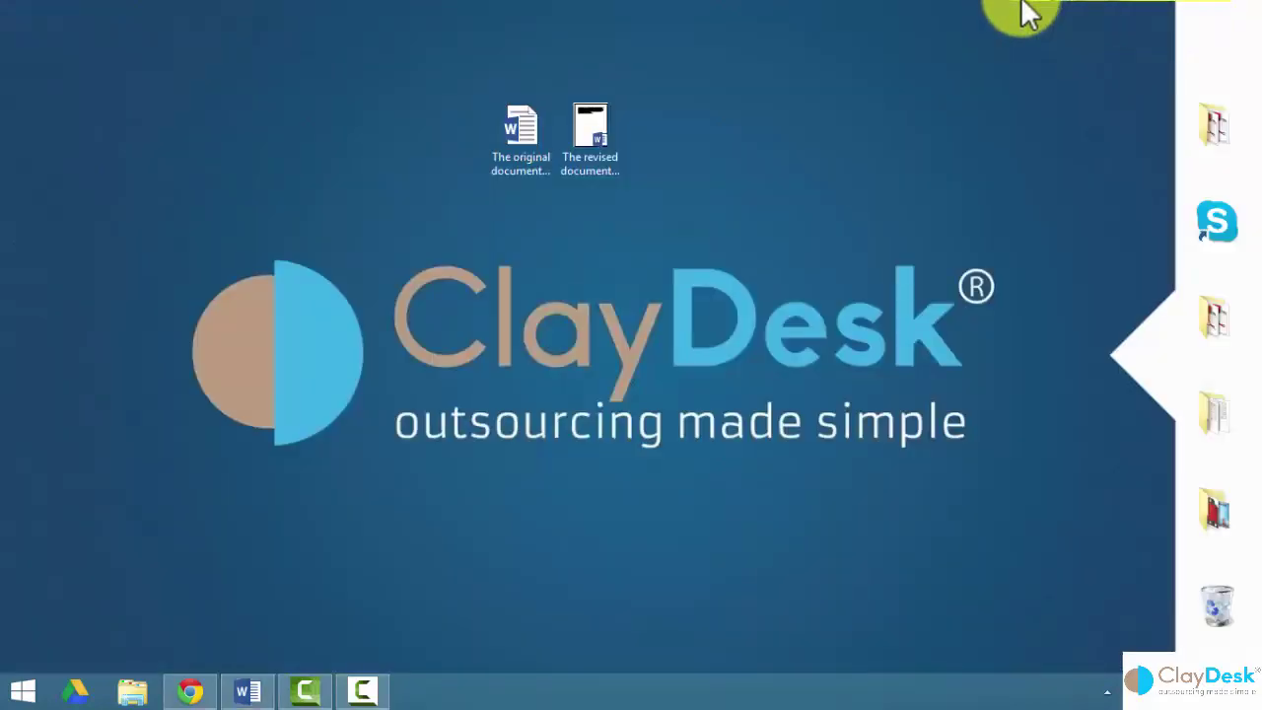
{"action": "double_click", "coordinate": [514, 132]}
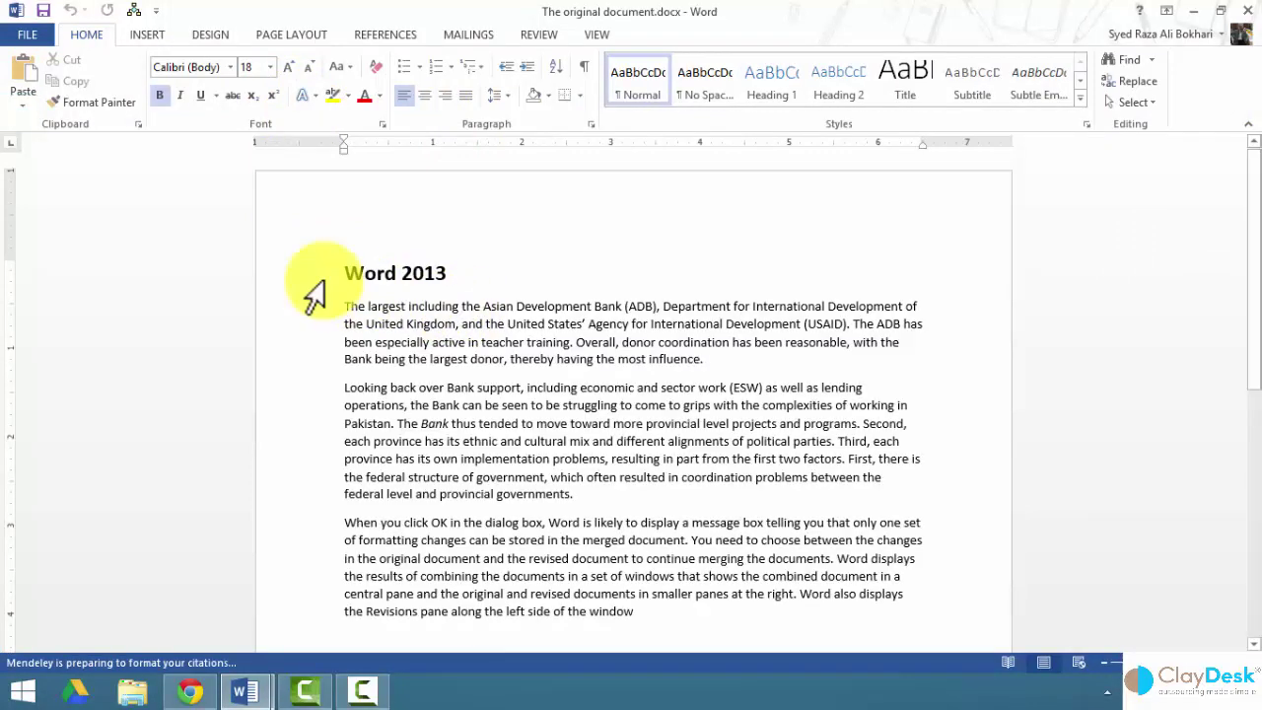
{"action": "left_click", "coordinate": [363, 273]}
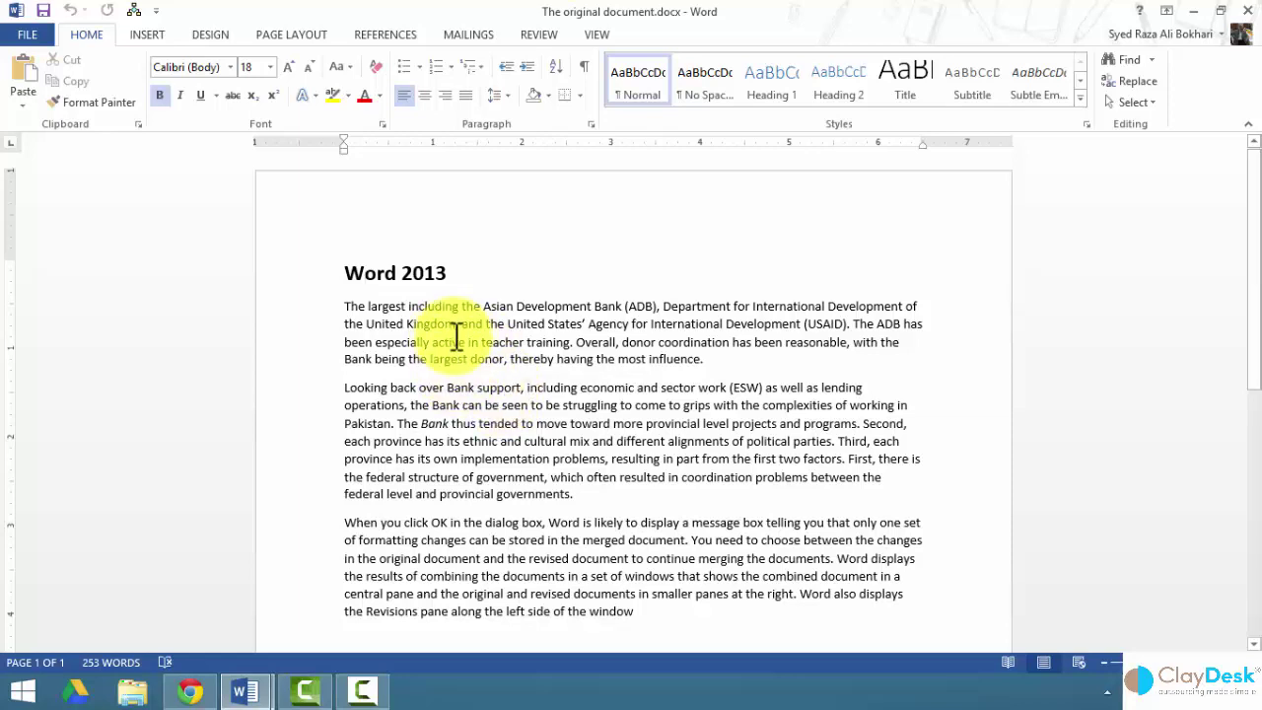
Bold "United States'" in the first paragraph and underline "Looking back over Bank support" in the second paragraph.
{"action": "double_click", "coordinate": [530, 323]}
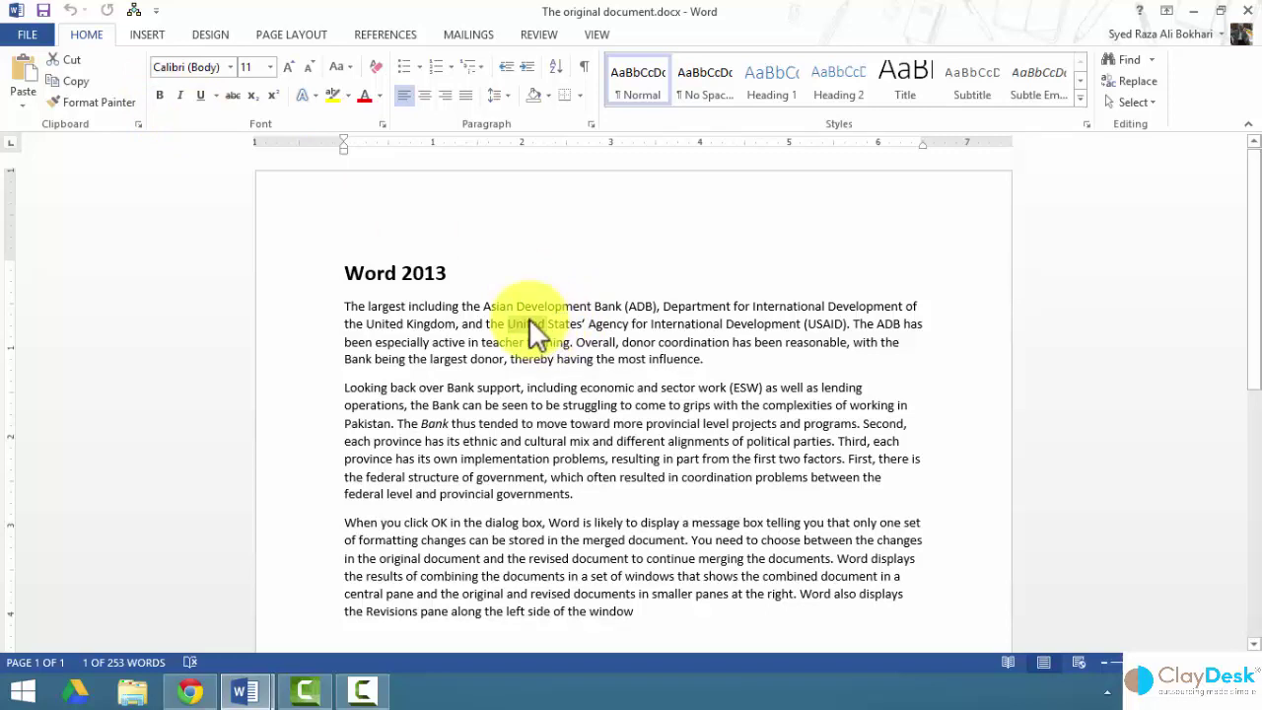
{"action": "left_click_drag", "start_coordinate": [528, 323], "coordinate": [566, 317]}
{"action": "key", "text": "ctrl+b"}
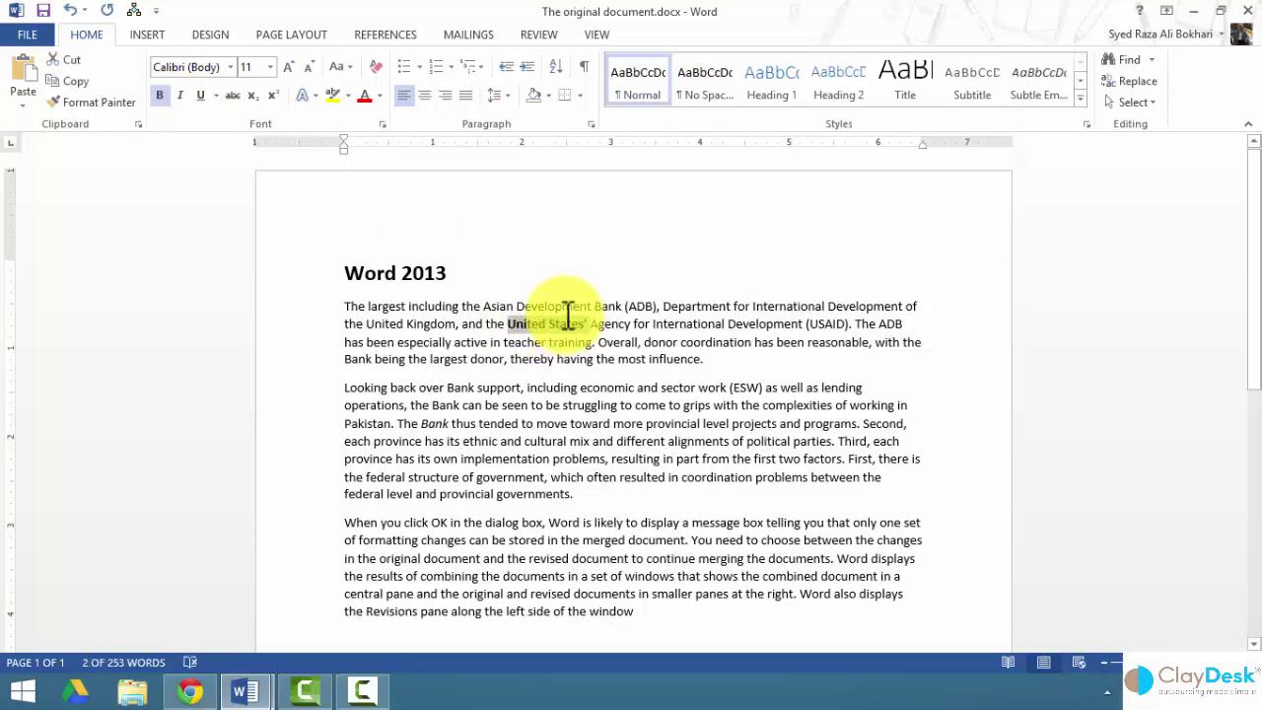
{"action": "left_click", "coordinate": [467, 373]}
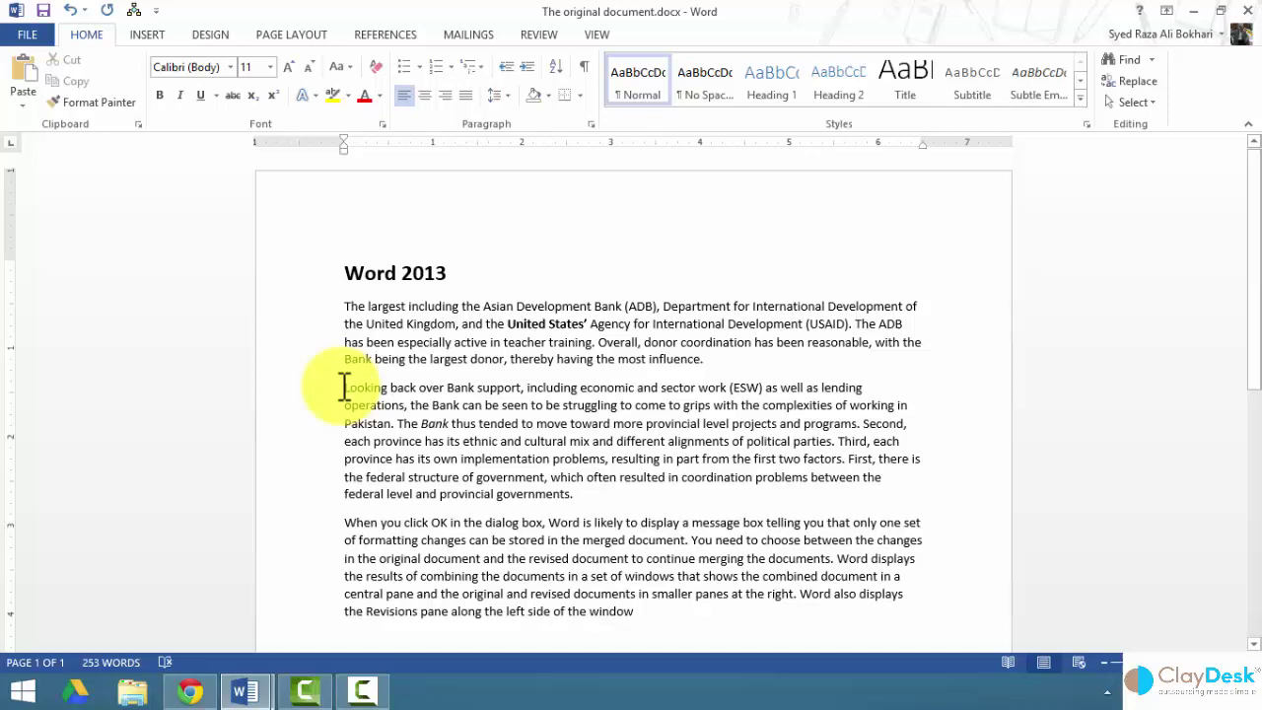
{"action": "left_click_drag", "start_coordinate": [344, 388], "coordinate": [520, 389]}
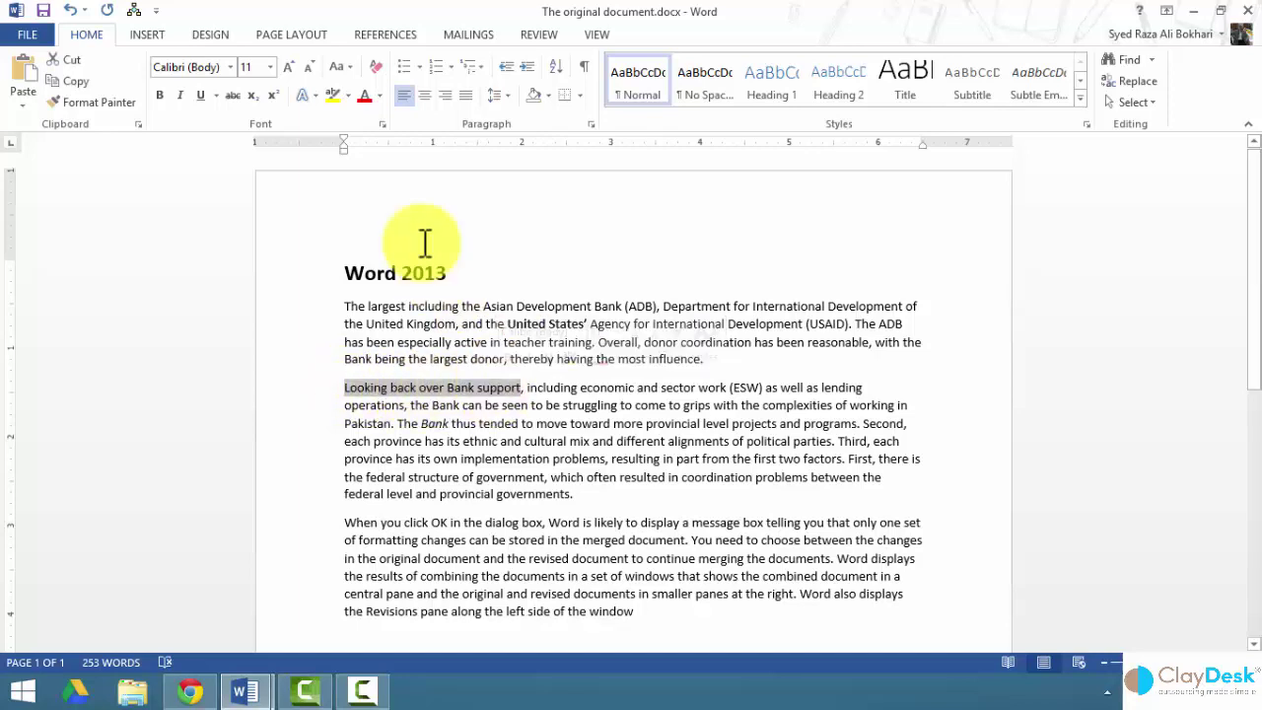
{"action": "left_click", "coordinate": [463, 324]}
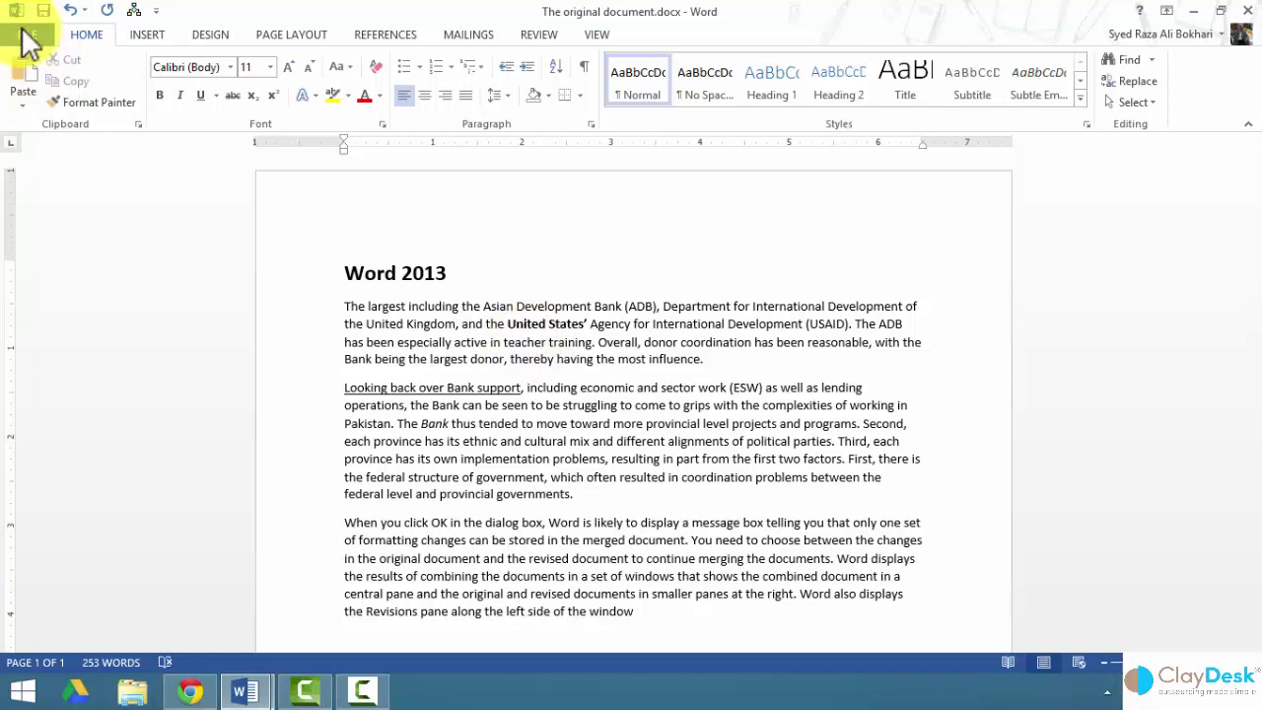
View the document's version information, then close the document without saving and minimize the blank document.
{"action": "left_click", "coordinate": [29, 39]}
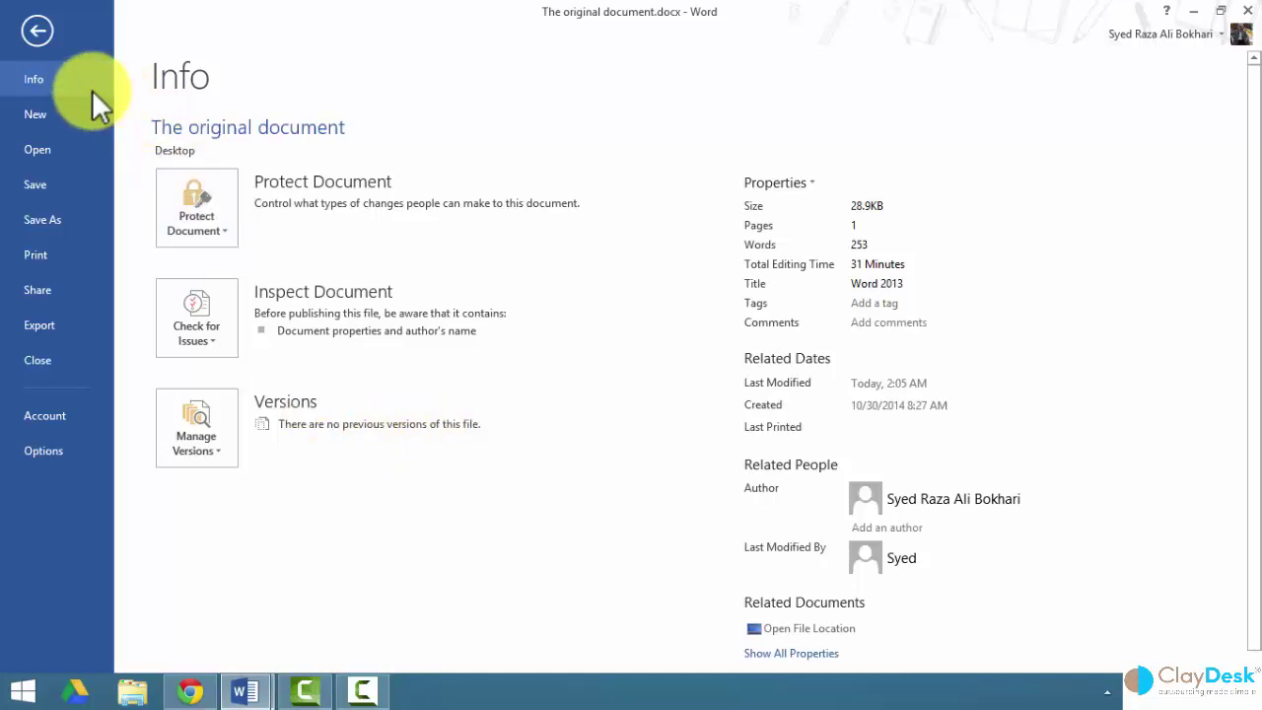
{"action": "left_click", "coordinate": [37, 30]}
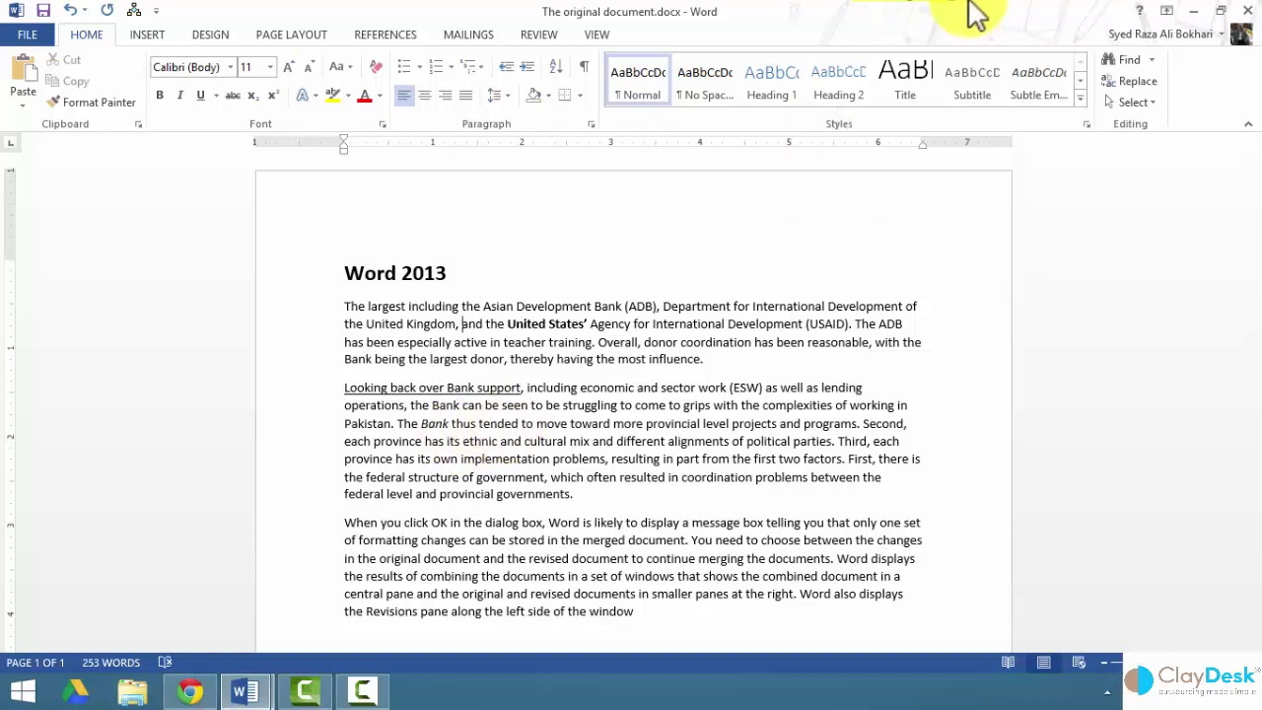
{"action": "left_click", "coordinate": [1247, 10]}
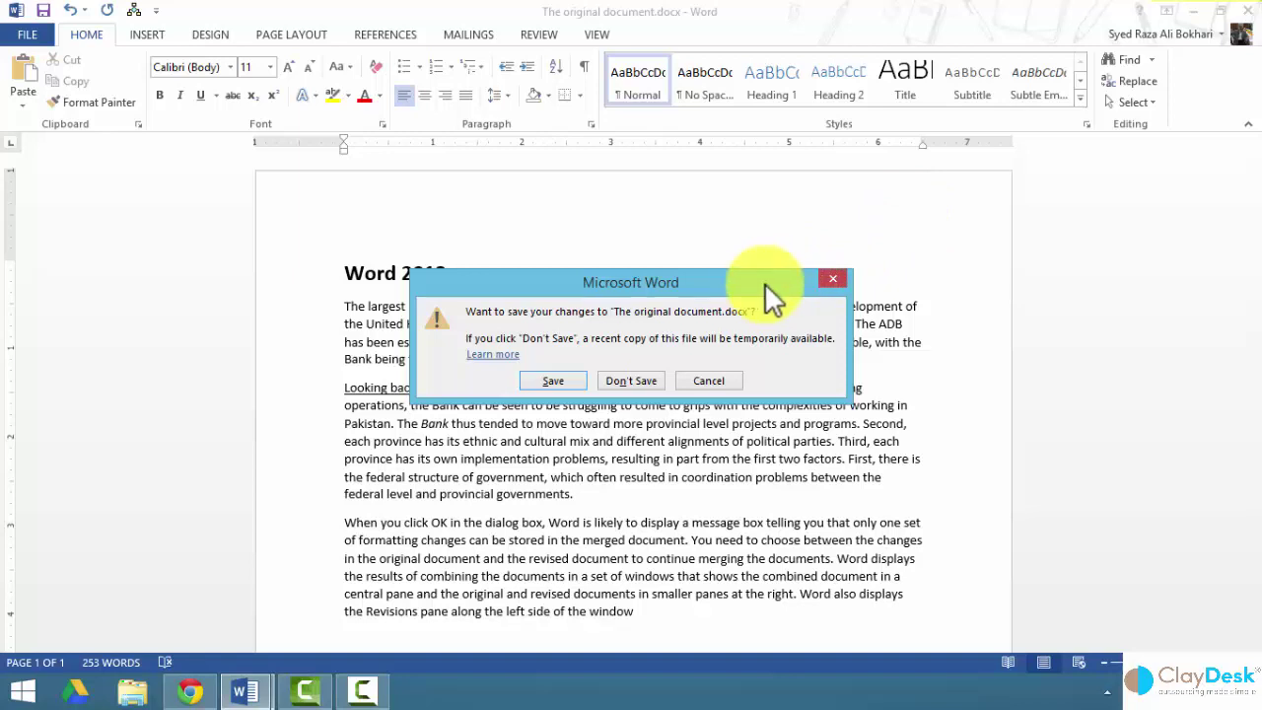
{"action": "left_click", "coordinate": [627, 379]}
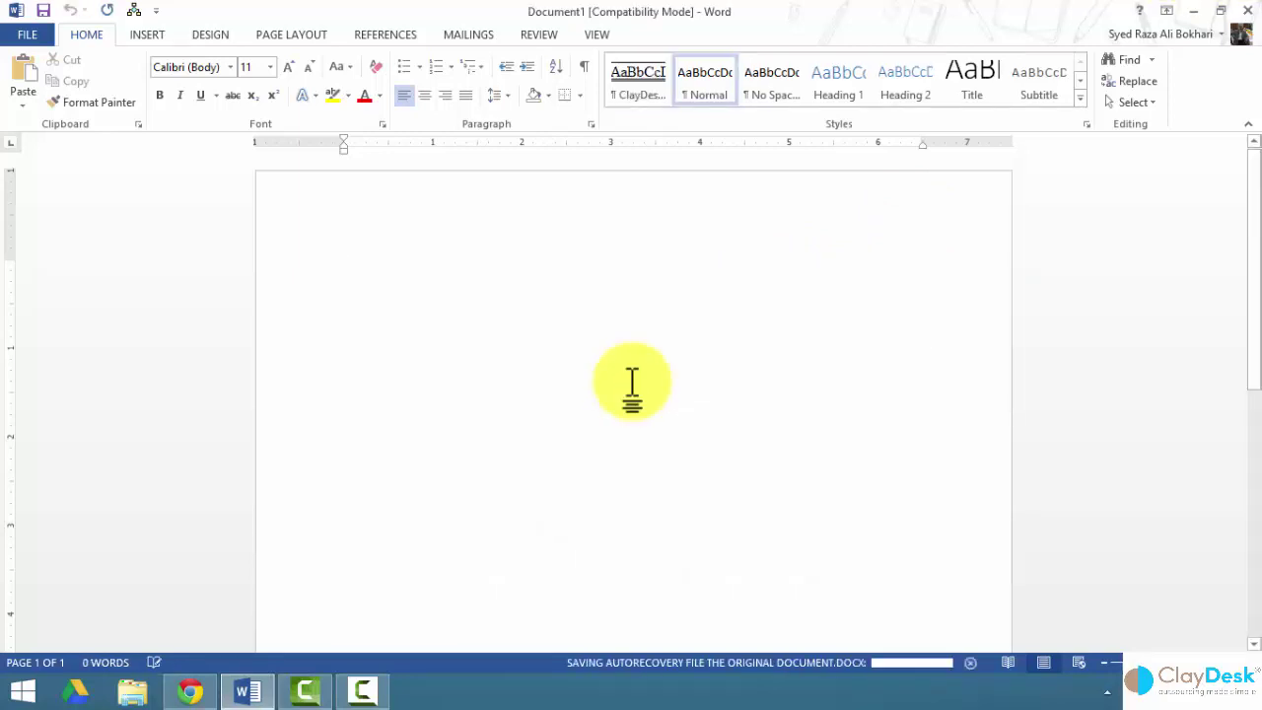
{"action": "left_click", "coordinate": [1194, 10]}
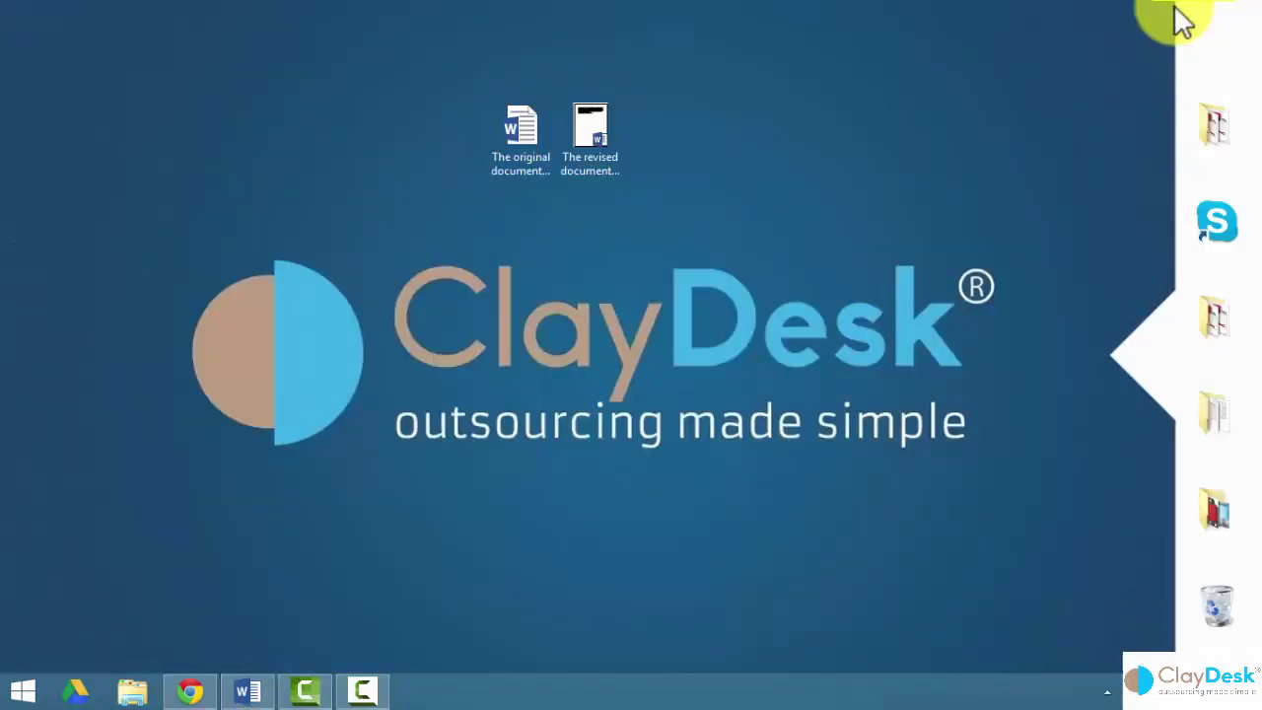
Reopen The original document from the desktop and open its version marked "when I closed without saving".
{"action": "left_click", "coordinate": [528, 147]}
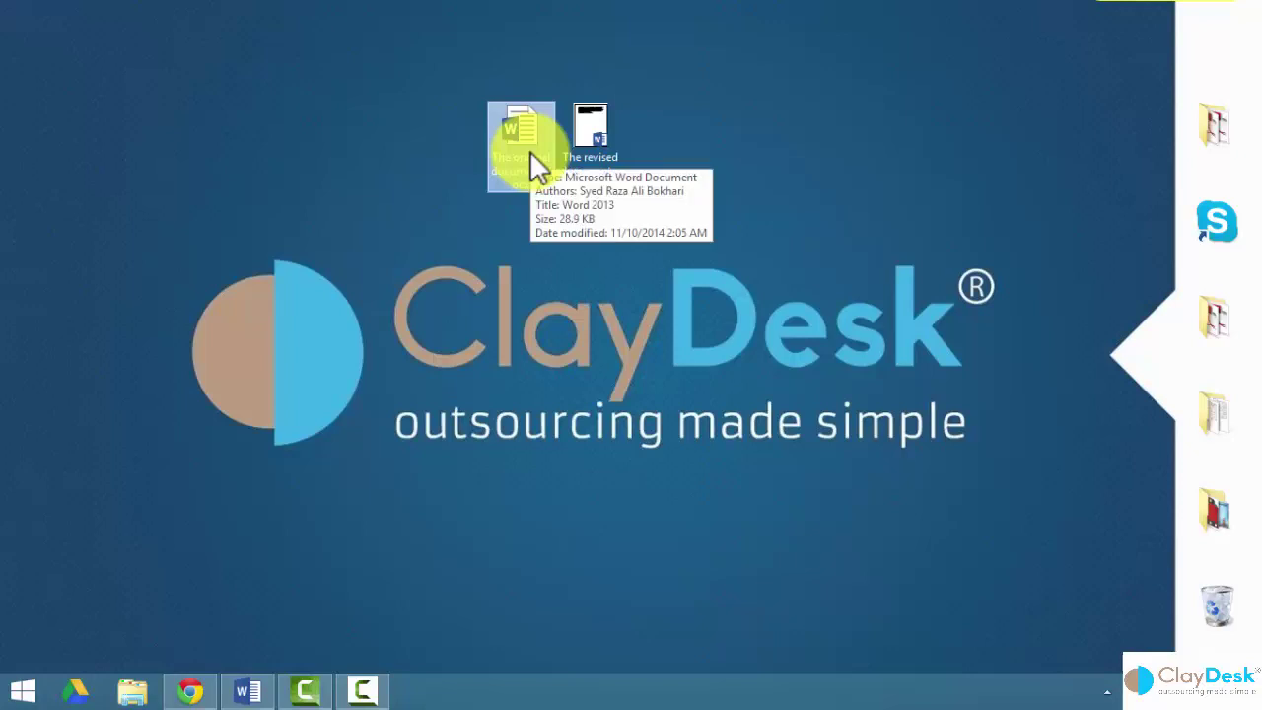
{"action": "key", "text": "alt+Tab"}
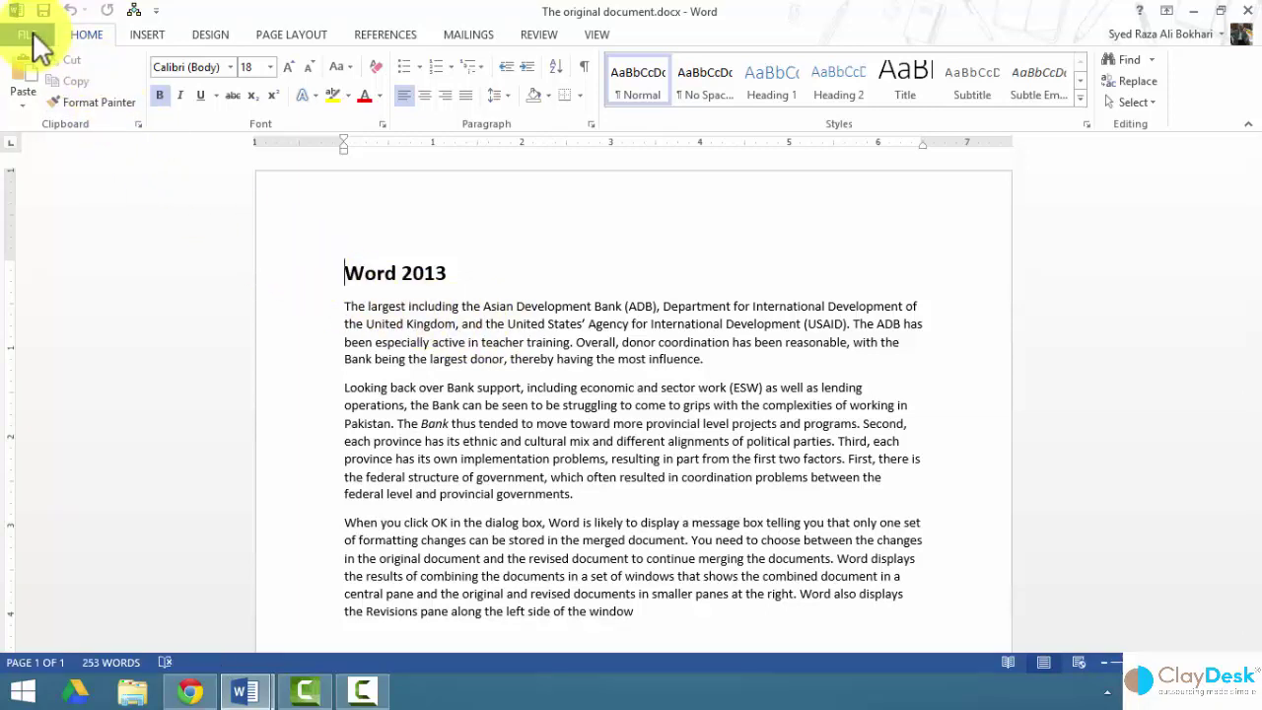
{"action": "left_click", "coordinate": [31, 38]}
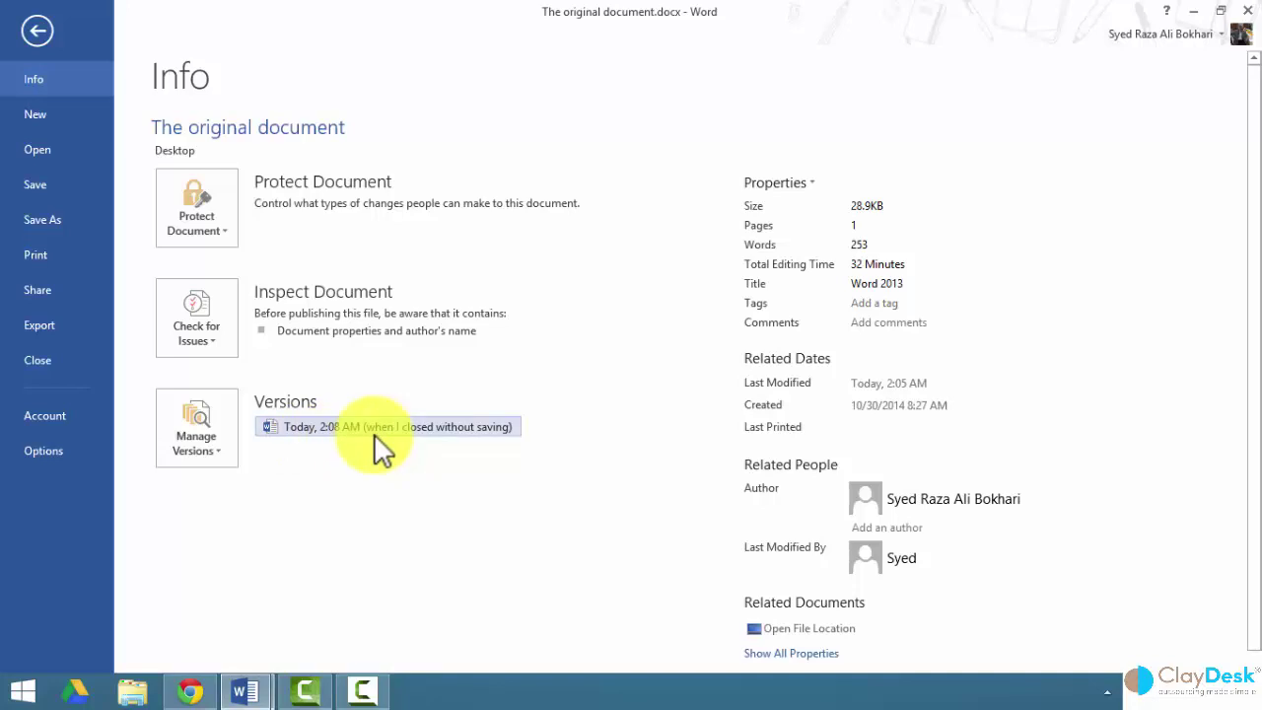
{"action": "right_click", "coordinate": [322, 424]}
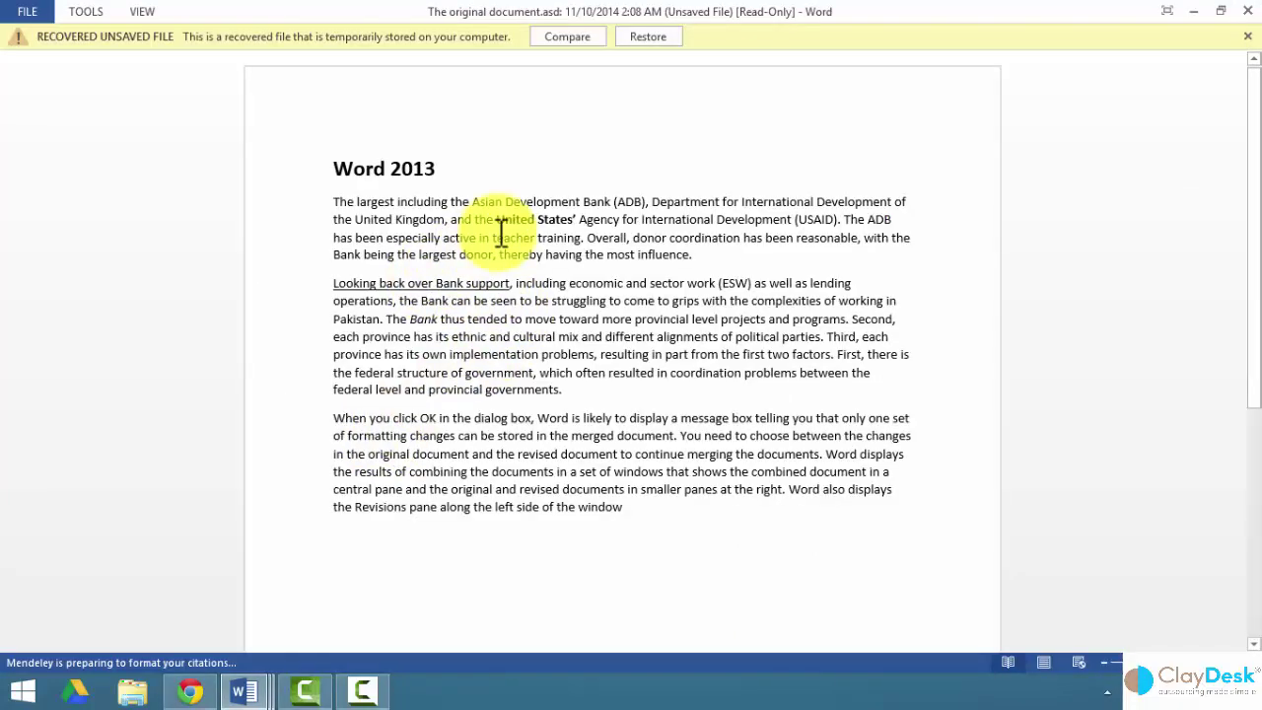
Check the bold and underlined text in the recovered unsaved file and compare it with the saved version.
{"action": "left_click_drag", "start_coordinate": [496, 219], "coordinate": [576, 219]}
{"action": "left_click_drag", "start_coordinate": [333, 283], "coordinate": [500, 282]}
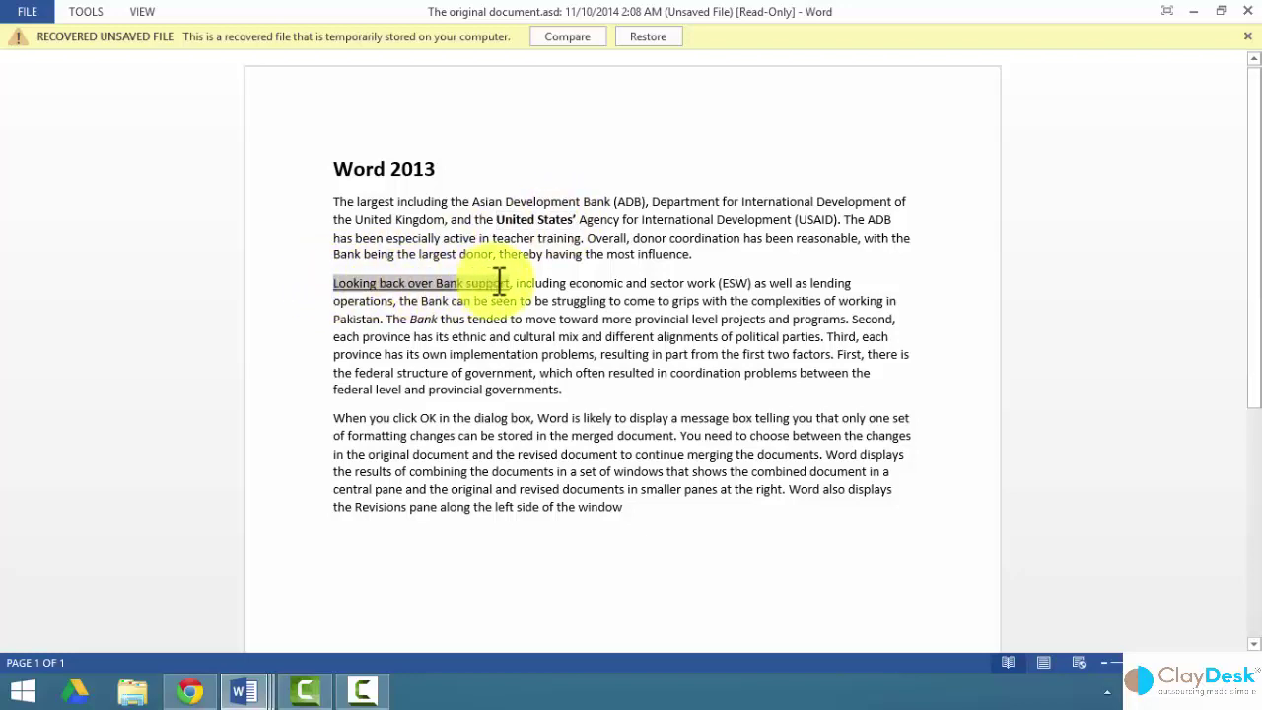
{"action": "left_click", "coordinate": [592, 237]}
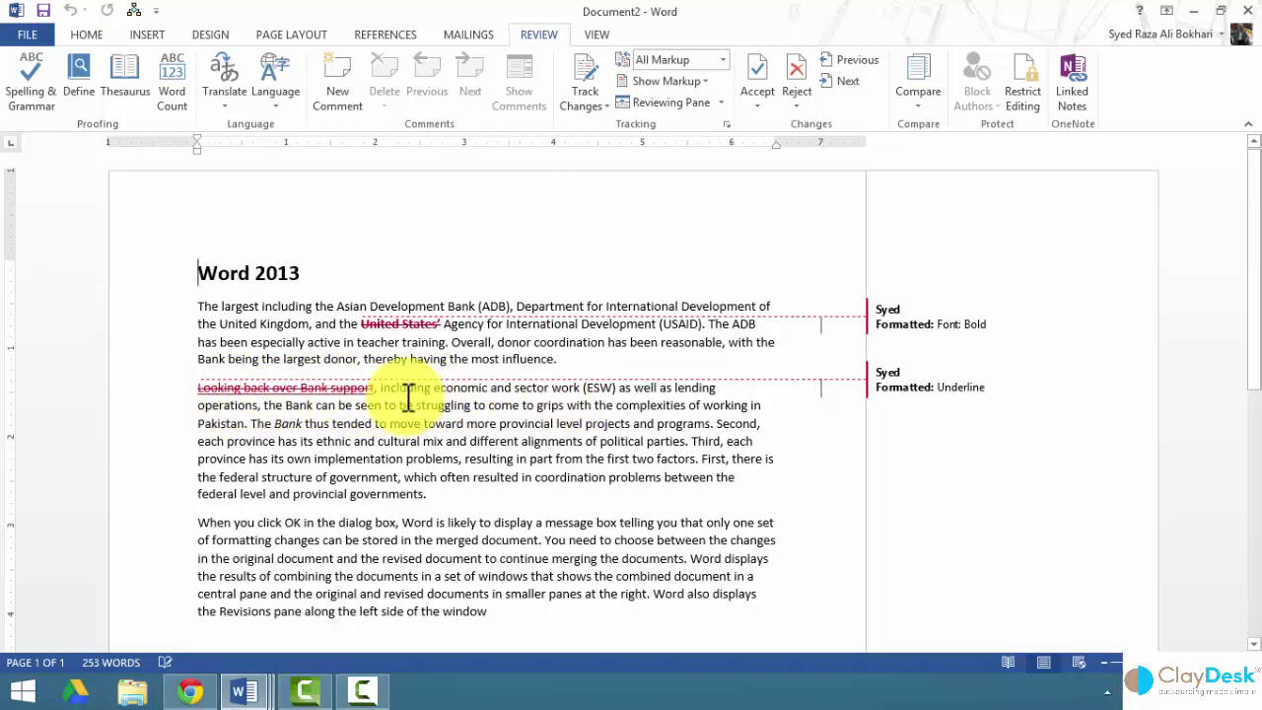
Accept the tracked bold and underline formatting changes in the comparison document and dismiss the closing message.
{"action": "left_click", "coordinate": [761, 77]}
{"action": "left_click", "coordinate": [762, 78]}
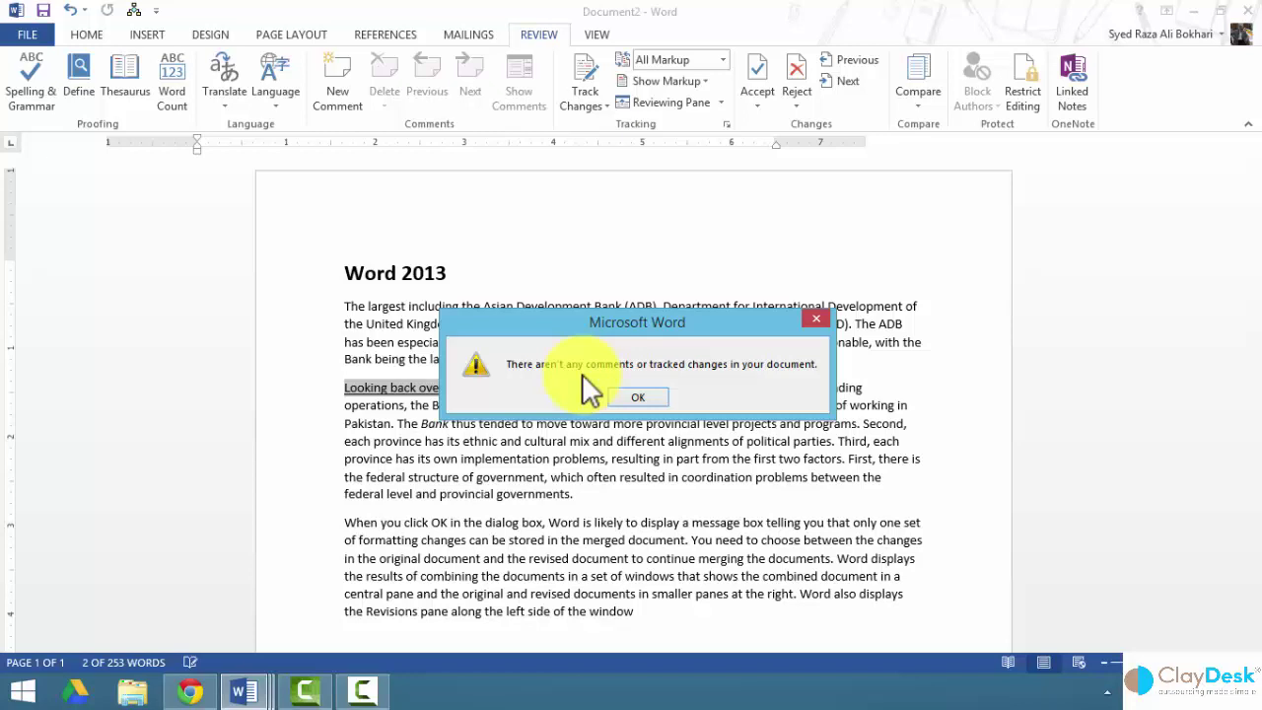
{"action": "left_click", "coordinate": [646, 399]}
{"action": "left_click", "coordinate": [574, 439]}
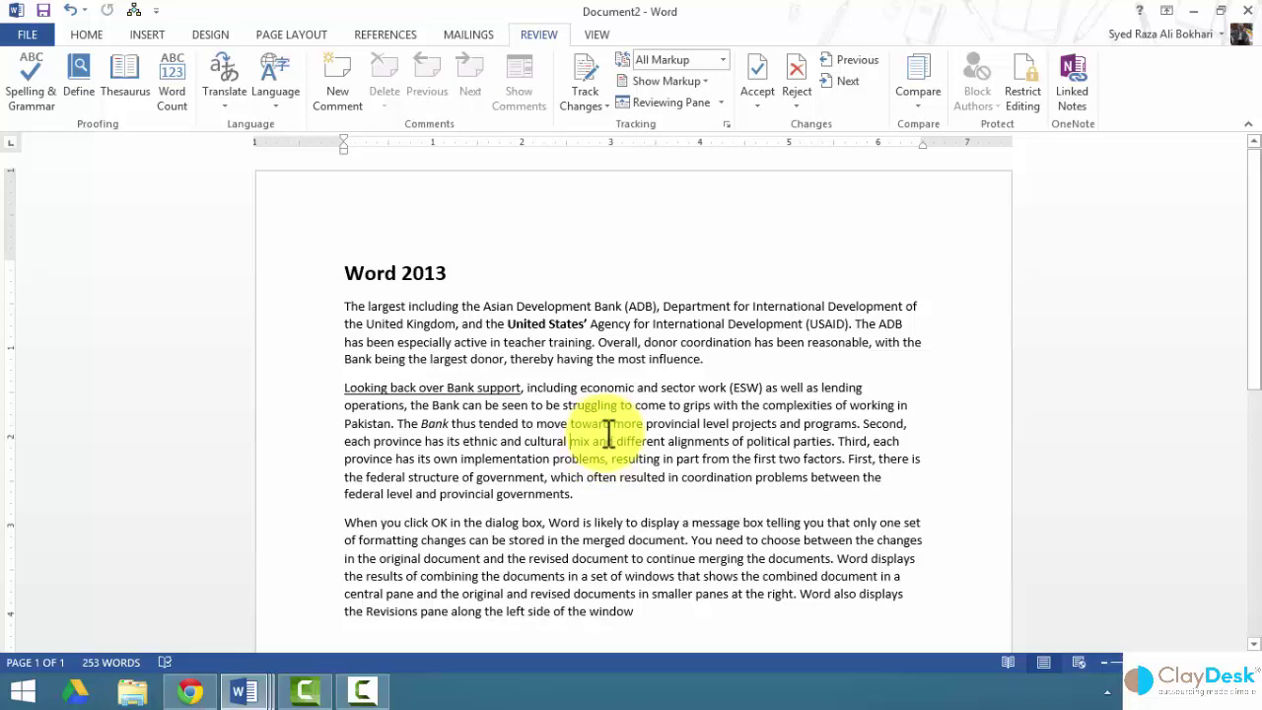
Inspect the document for all listed content types with the Document Inspector, without saving the file first.
{"action": "left_click", "coordinate": [27, 34]}
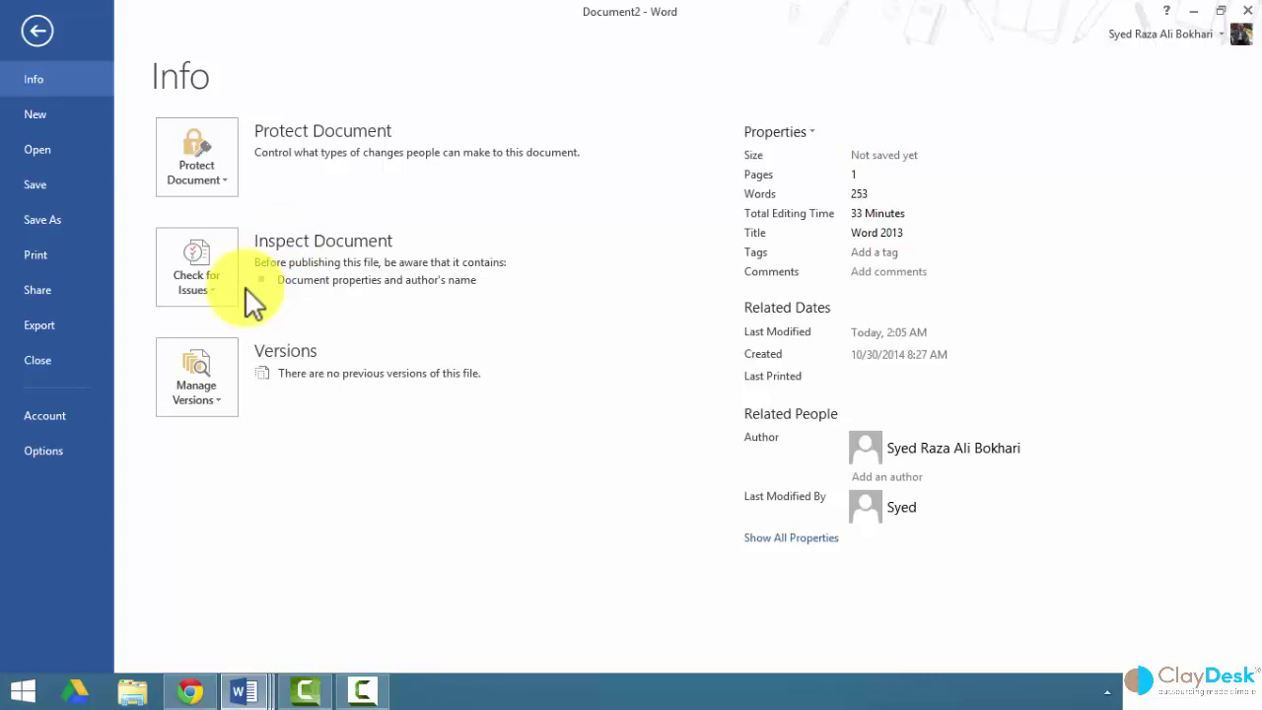
{"action": "left_click", "coordinate": [198, 282]}
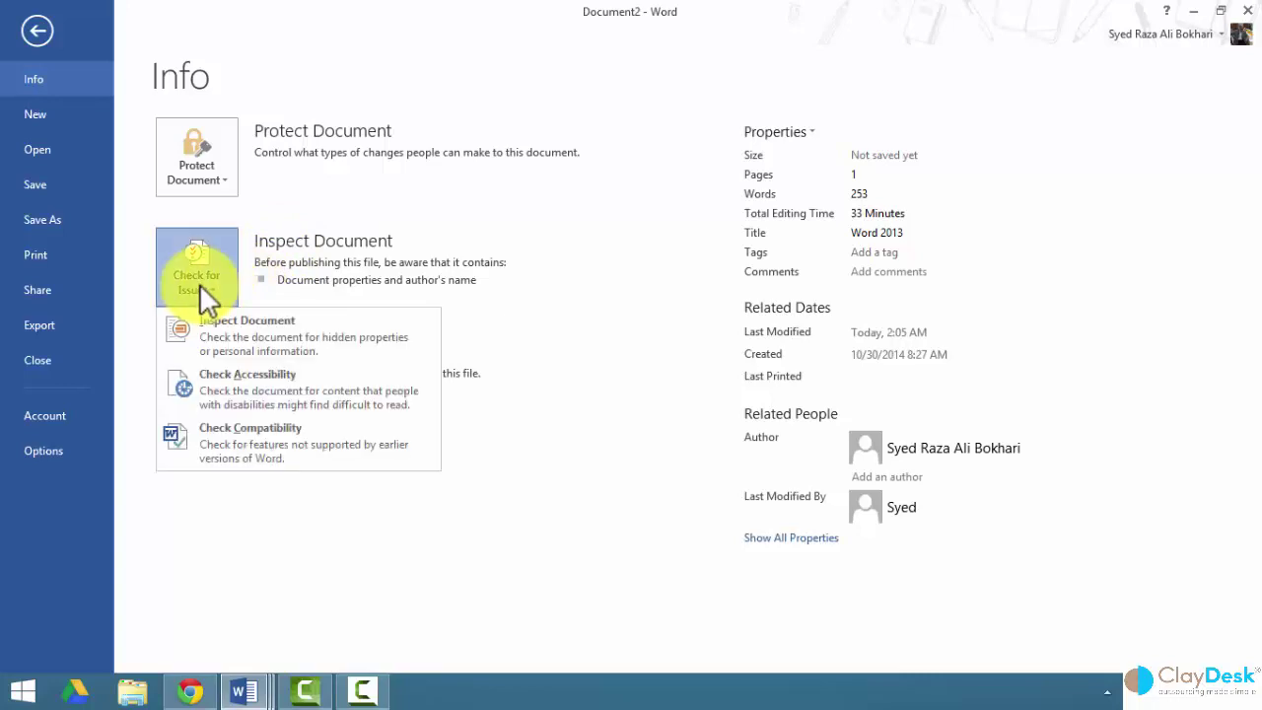
{"action": "left_click", "coordinate": [293, 340]}
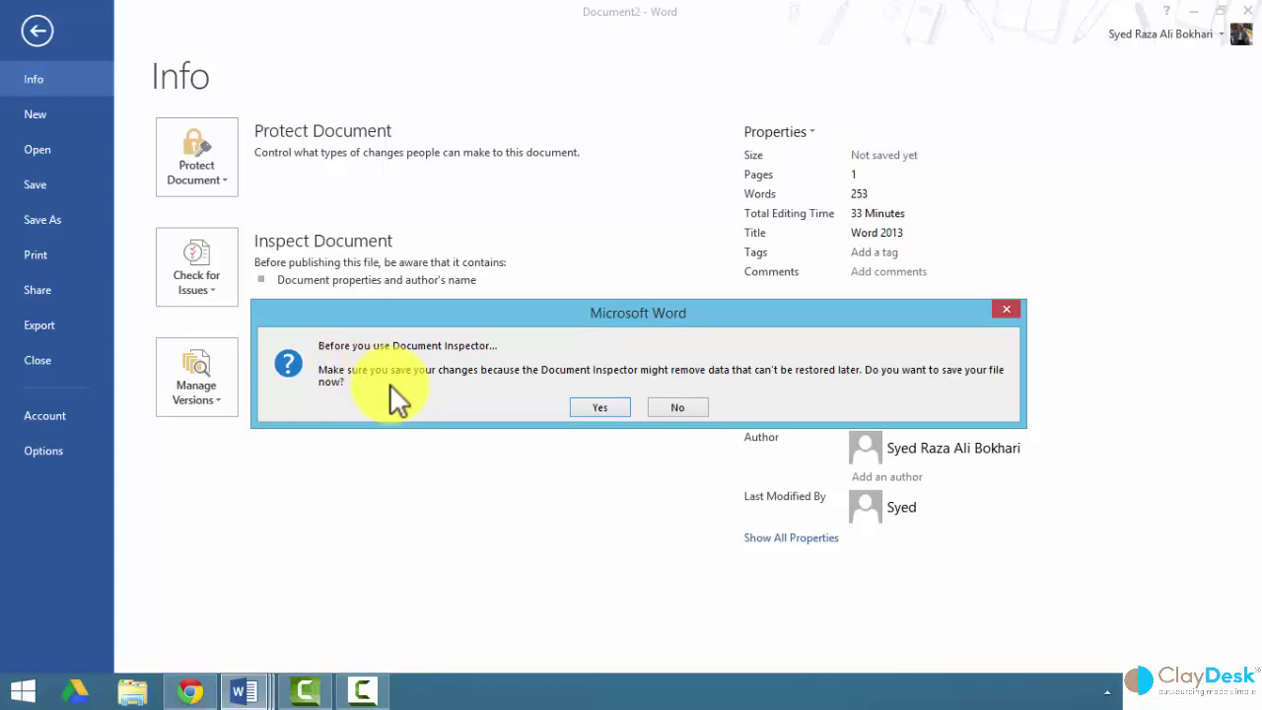
{"action": "left_click", "coordinate": [684, 405]}
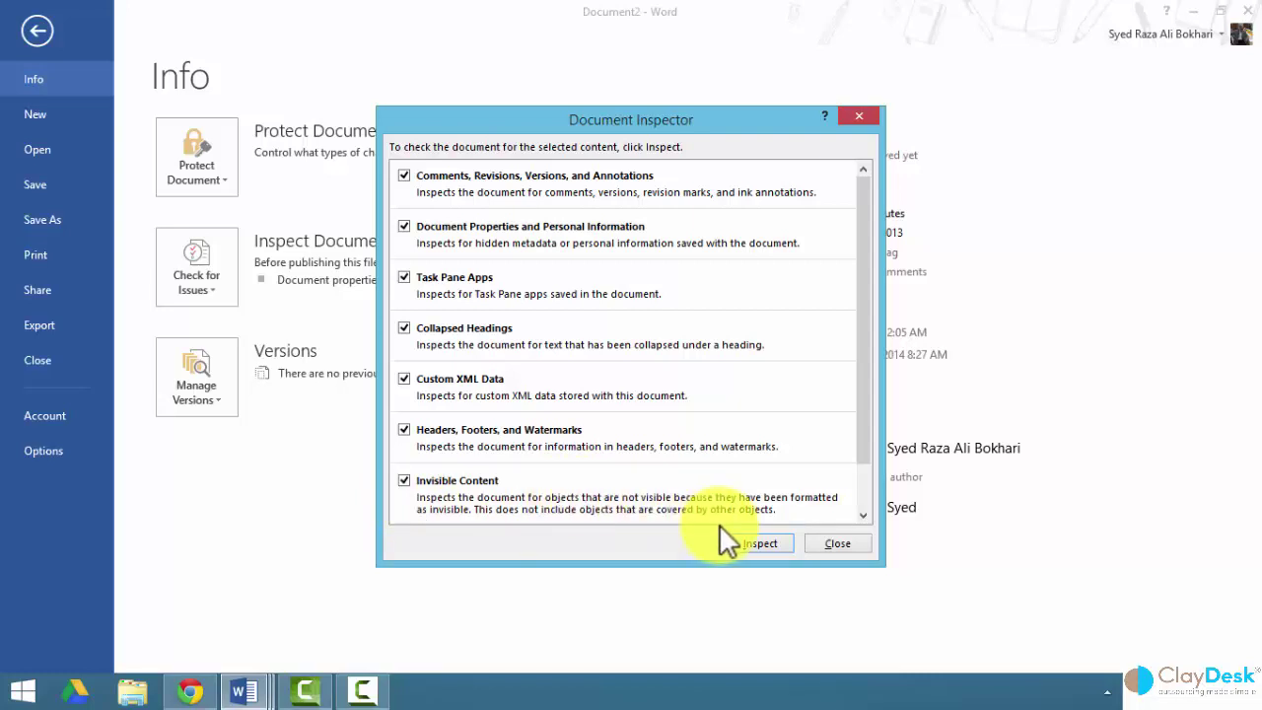
{"action": "scroll", "coordinate": [865, 463], "scroll_direction": "down", "scroll_amount": 1}
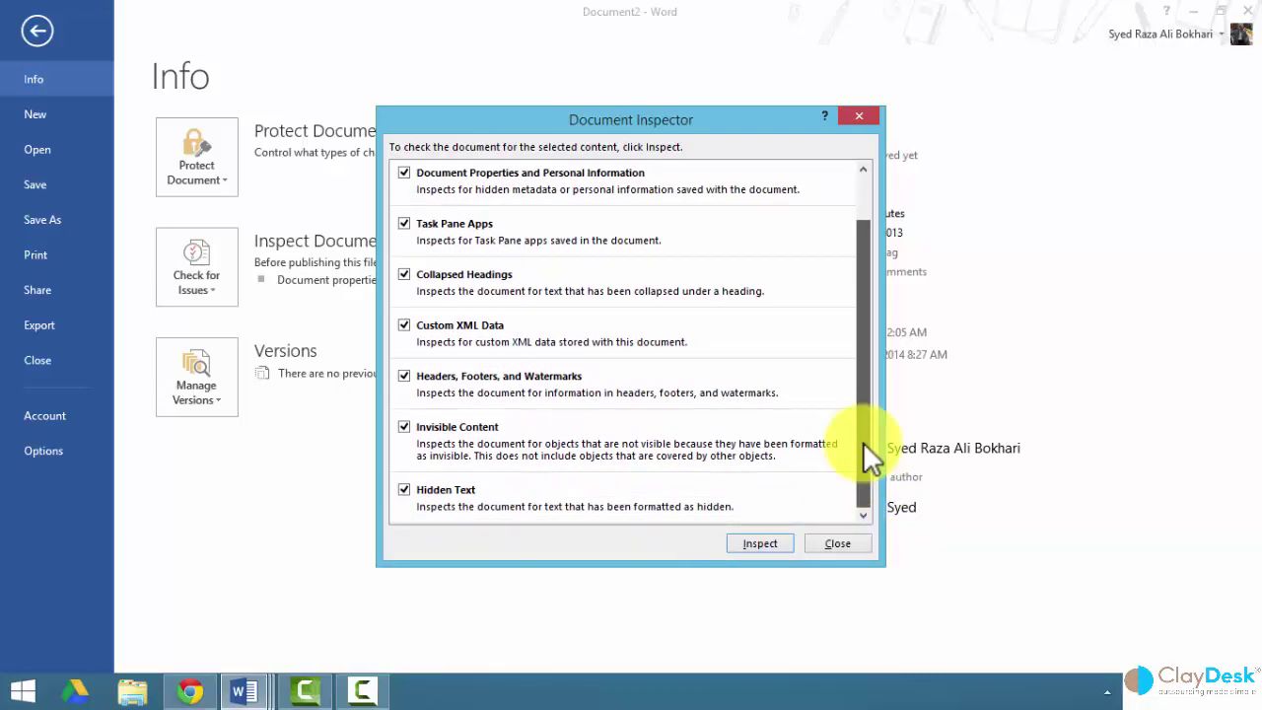
{"action": "left_click_drag", "start_coordinate": [862, 441], "coordinate": [862, 398]}
{"action": "left_click", "coordinate": [756, 543]}
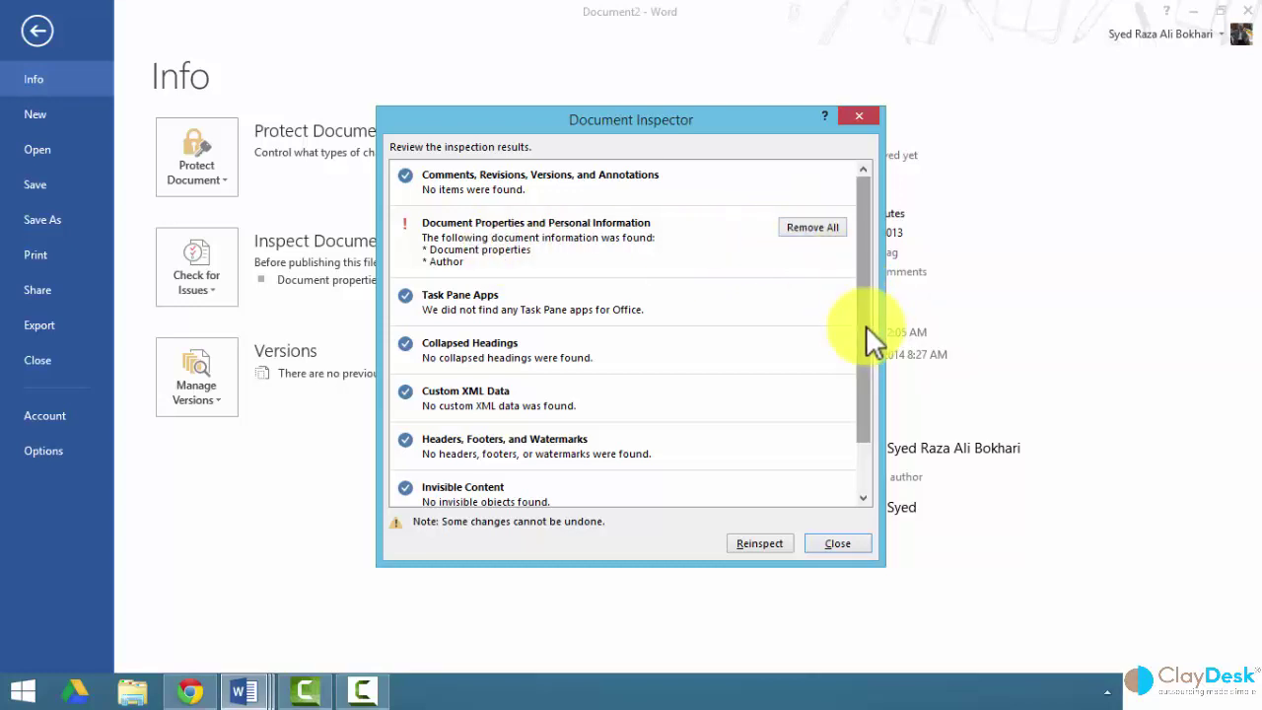
Remove all document properties and personal information in the inspection results and return to the document.
{"action": "left_click_drag", "start_coordinate": [865, 326], "coordinate": [870, 278]}
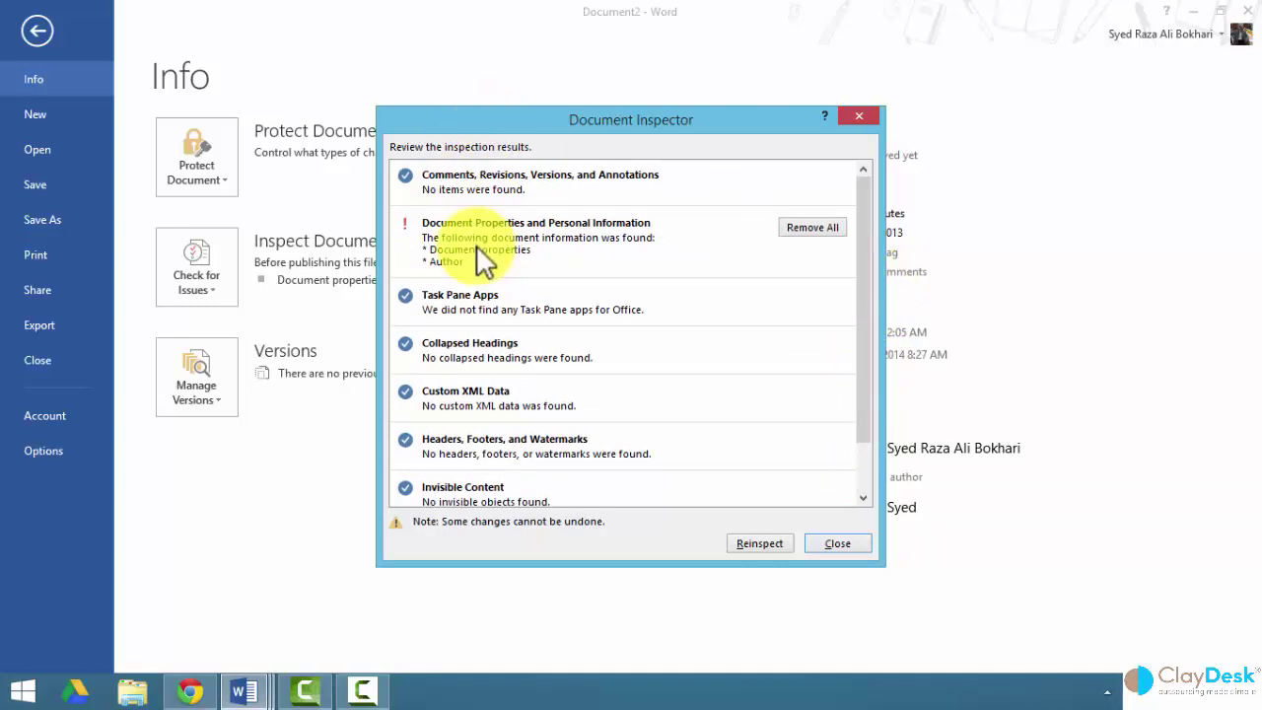
{"action": "left_click", "coordinate": [793, 227]}
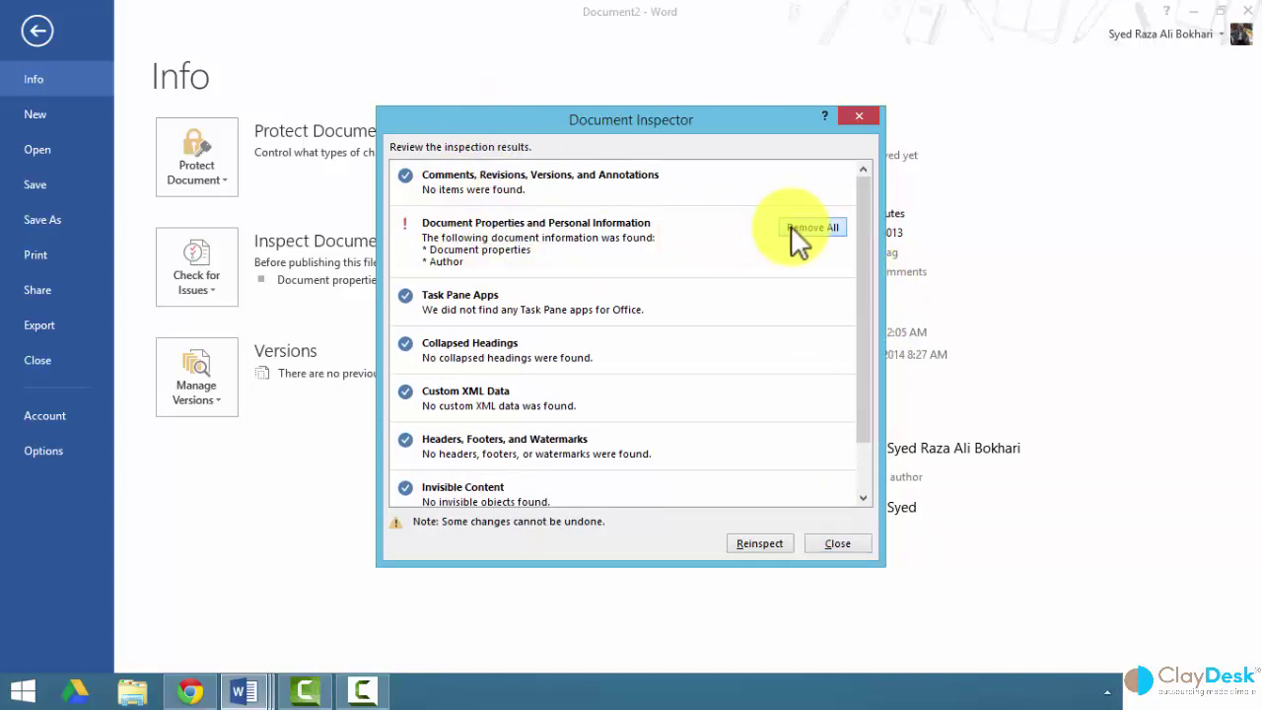
{"action": "left_click", "coordinate": [837, 545]}
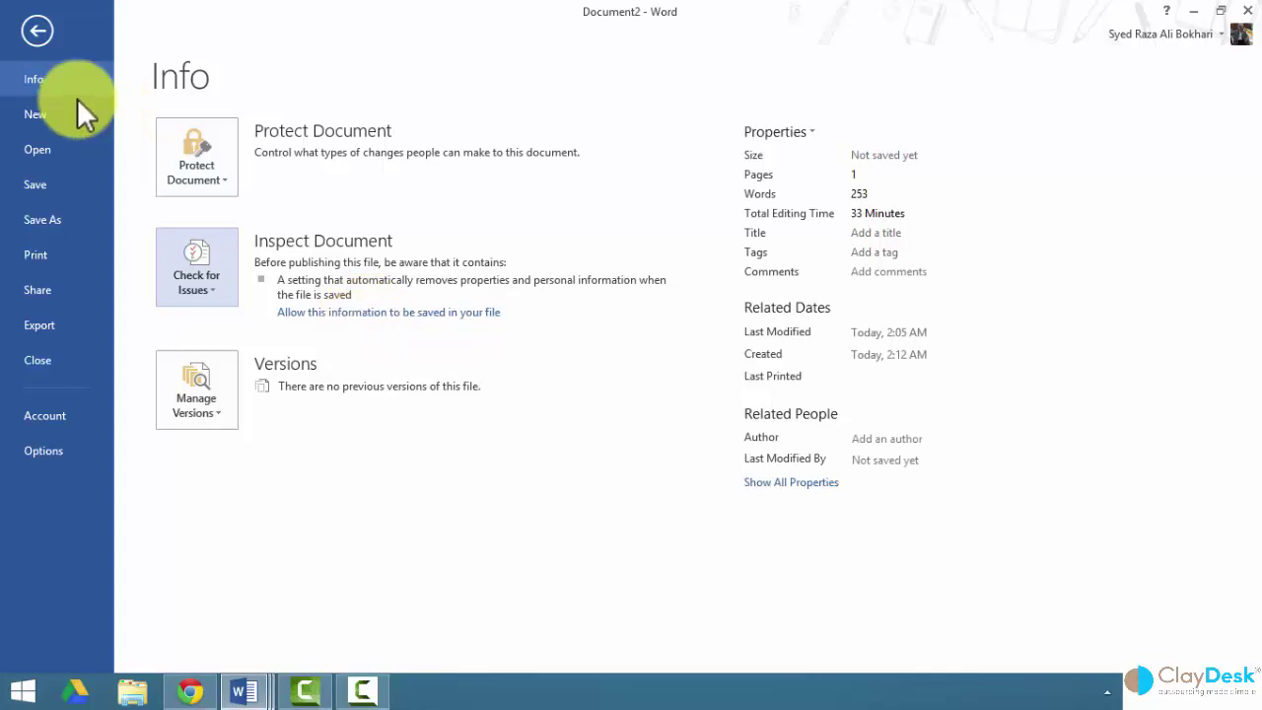
{"action": "left_click", "coordinate": [38, 36]}
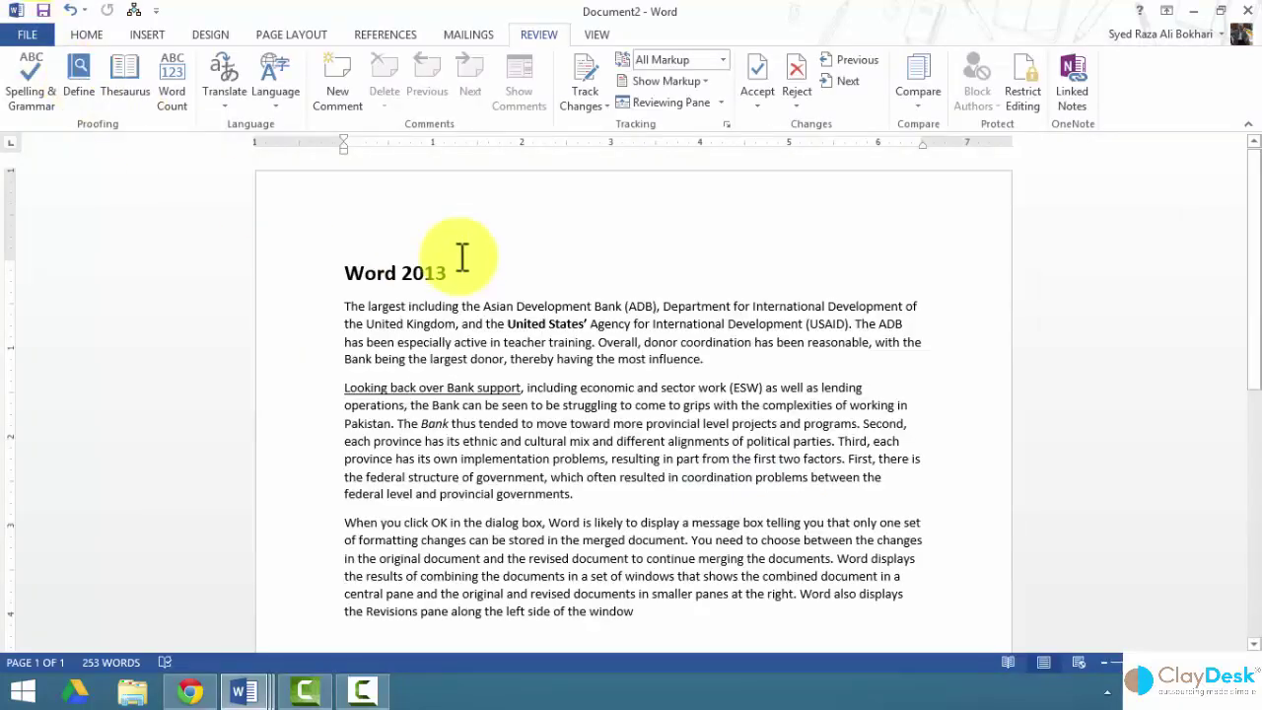
Add the text "Word 2013" to the page header and return to the body text.
{"action": "double_click", "coordinate": [469, 210]}
{"action": "type", "text": "Word"}
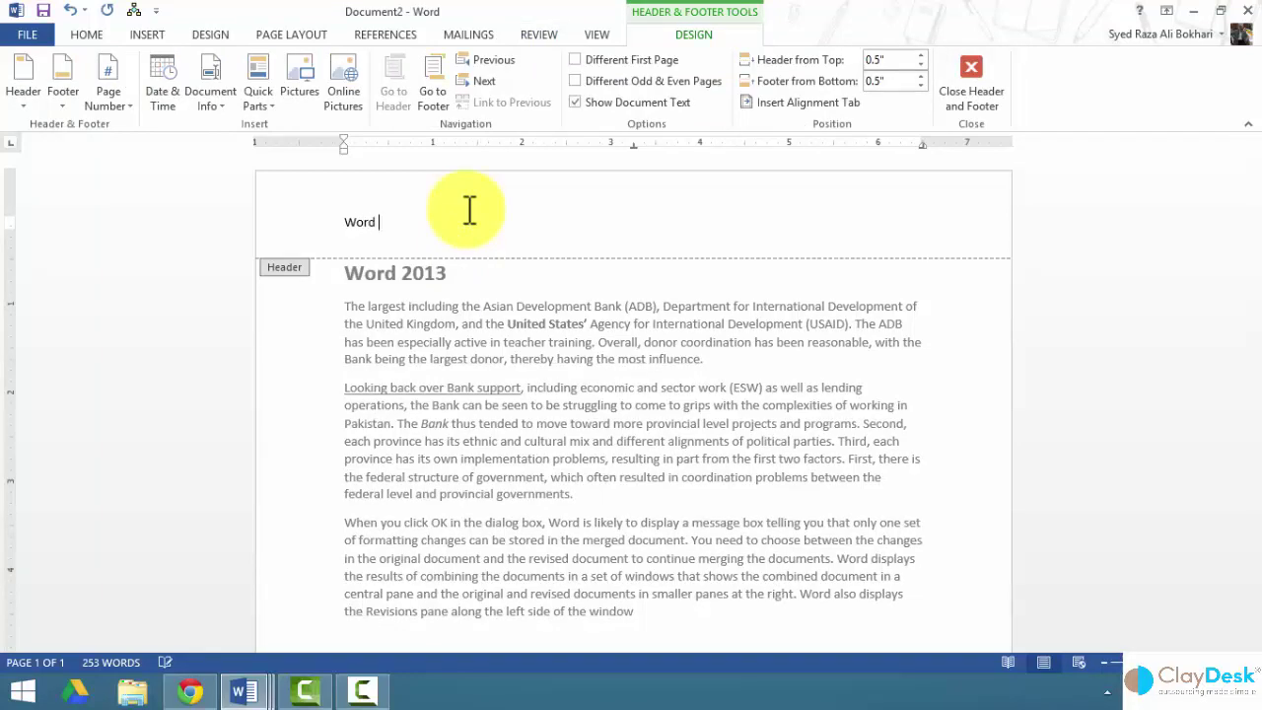
{"action": "type", "text": " 2013"}
{"action": "double_click", "coordinate": [468, 337]}
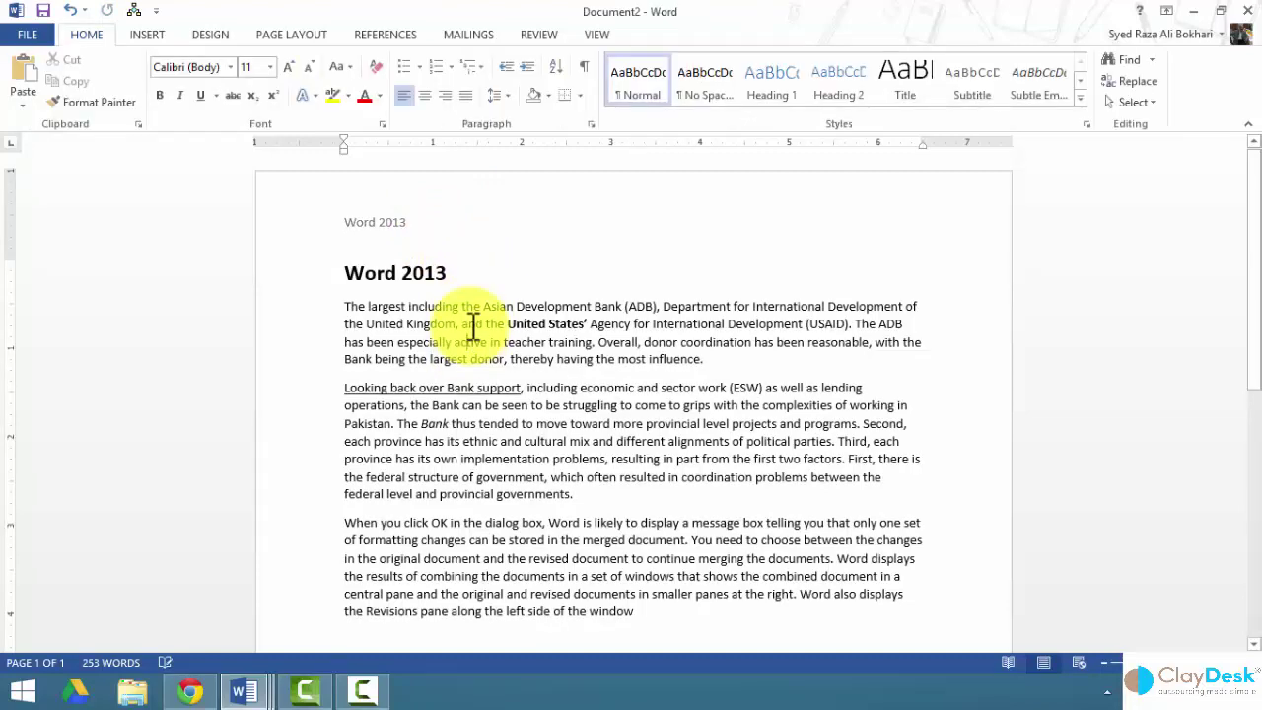
{"action": "double_click", "coordinate": [500, 212]}
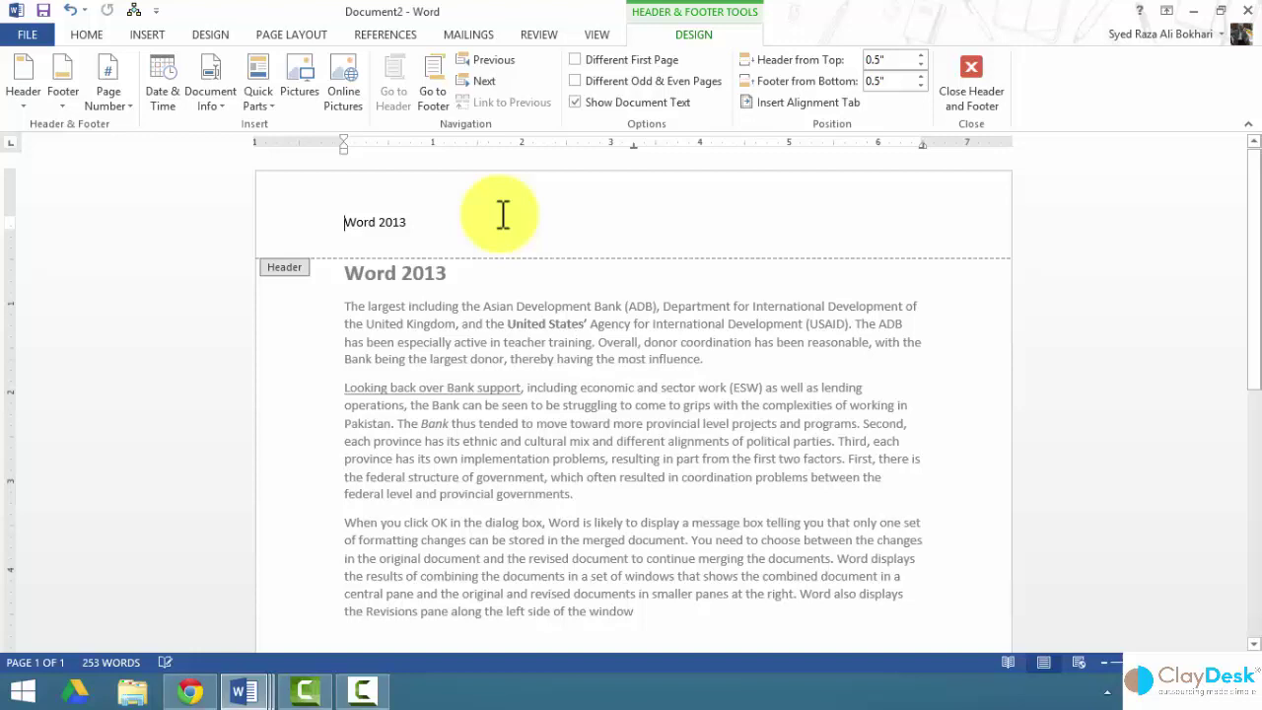
{"action": "double_click", "coordinate": [505, 323]}
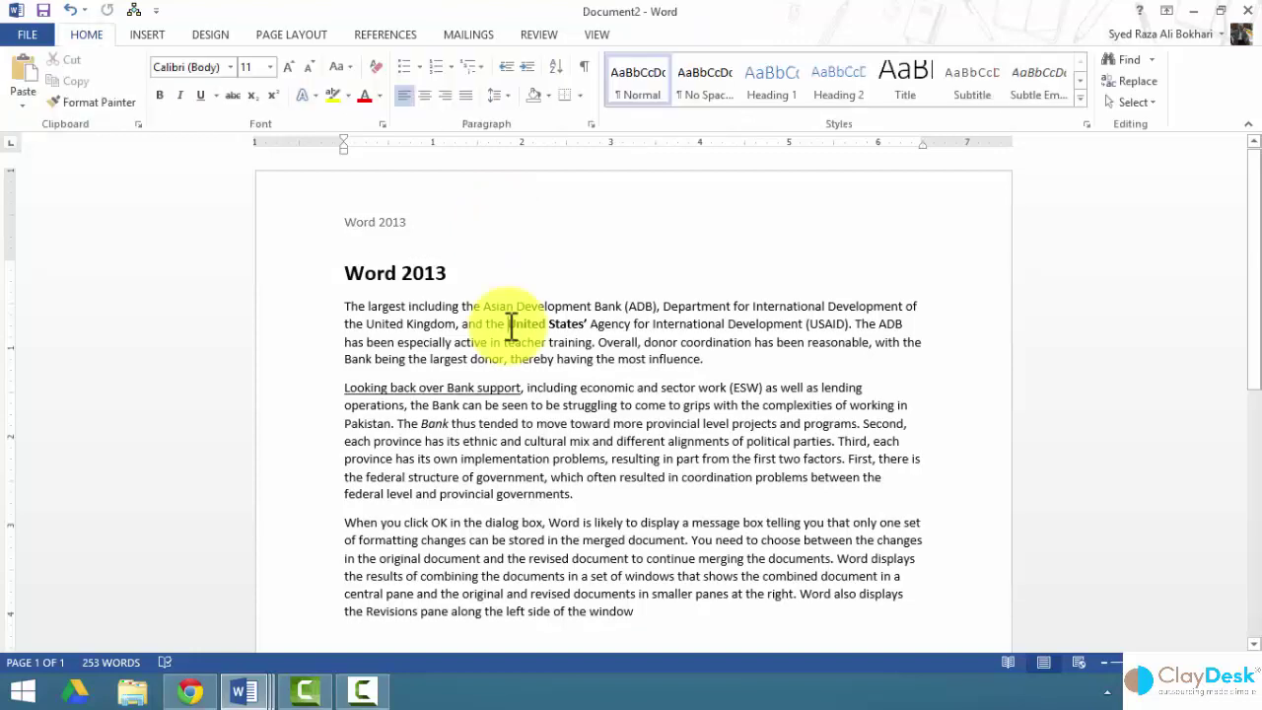
{"action": "left_click", "coordinate": [481, 195]}
{"action": "double_click", "coordinate": [481, 195]}
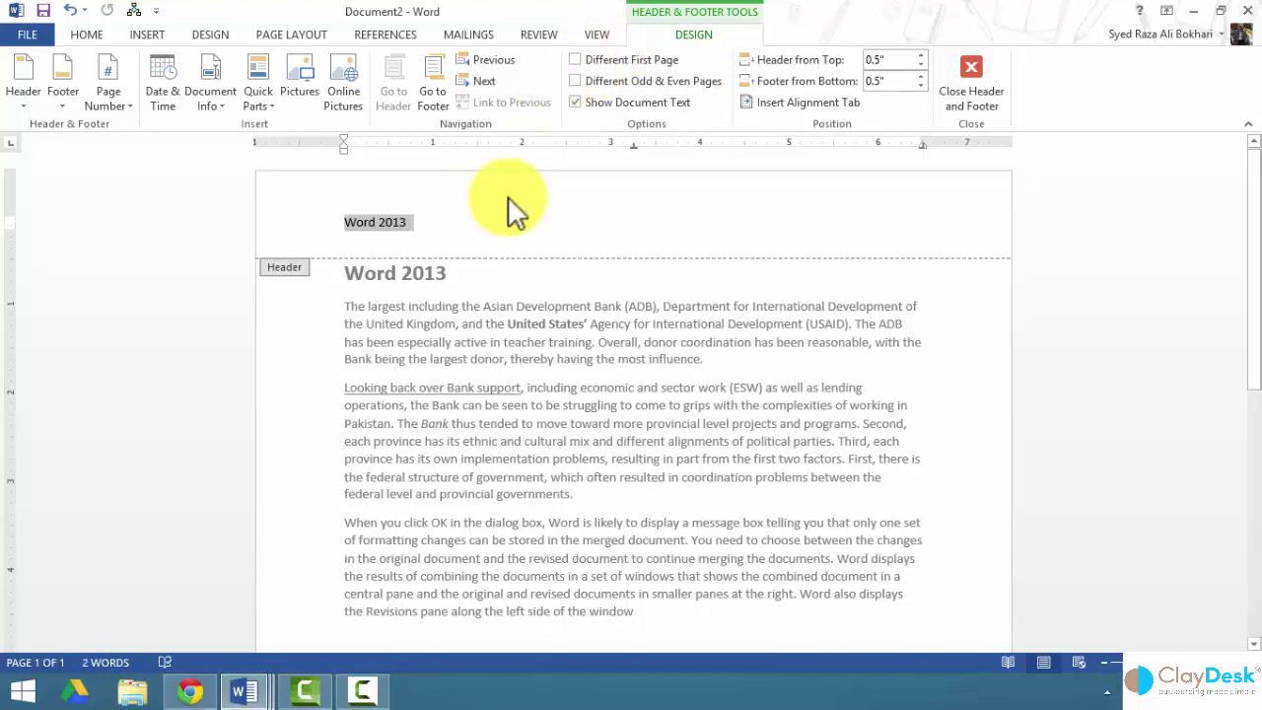
{"action": "double_click", "coordinate": [498, 286]}
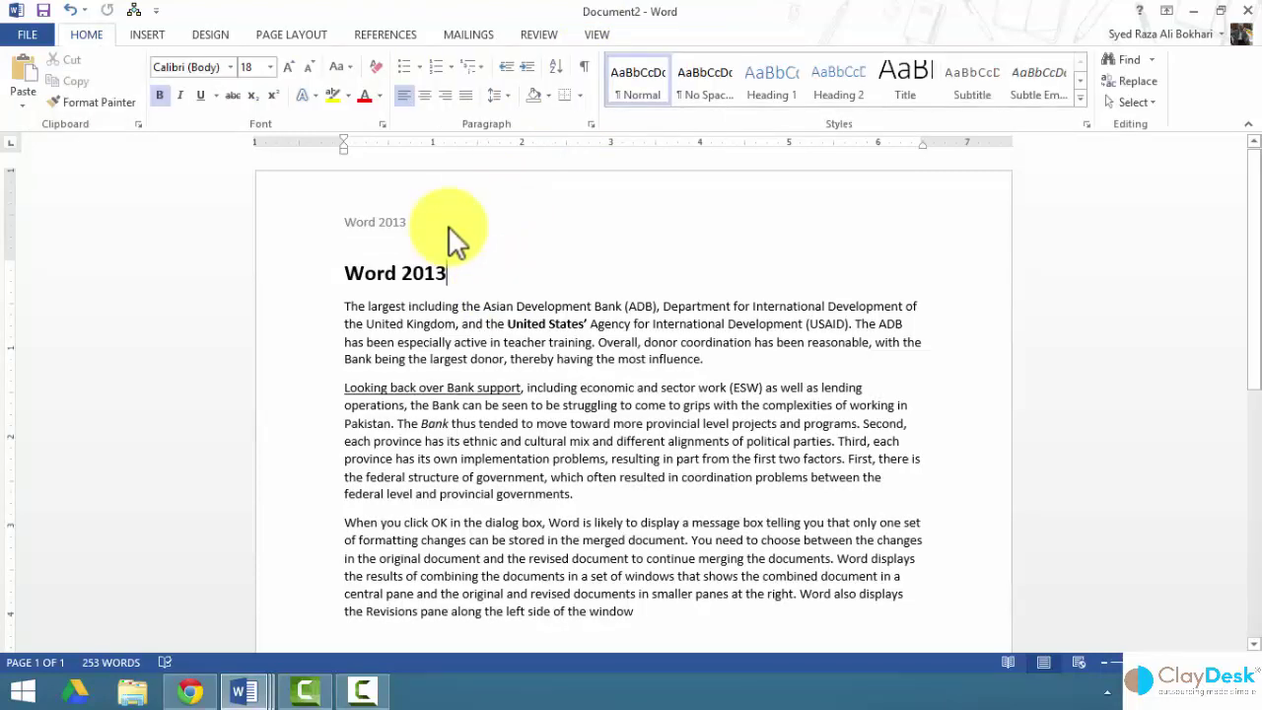
Run the Document Inspector again for all listed content types, declining to save the file first.
{"action": "left_click", "coordinate": [29, 35]}
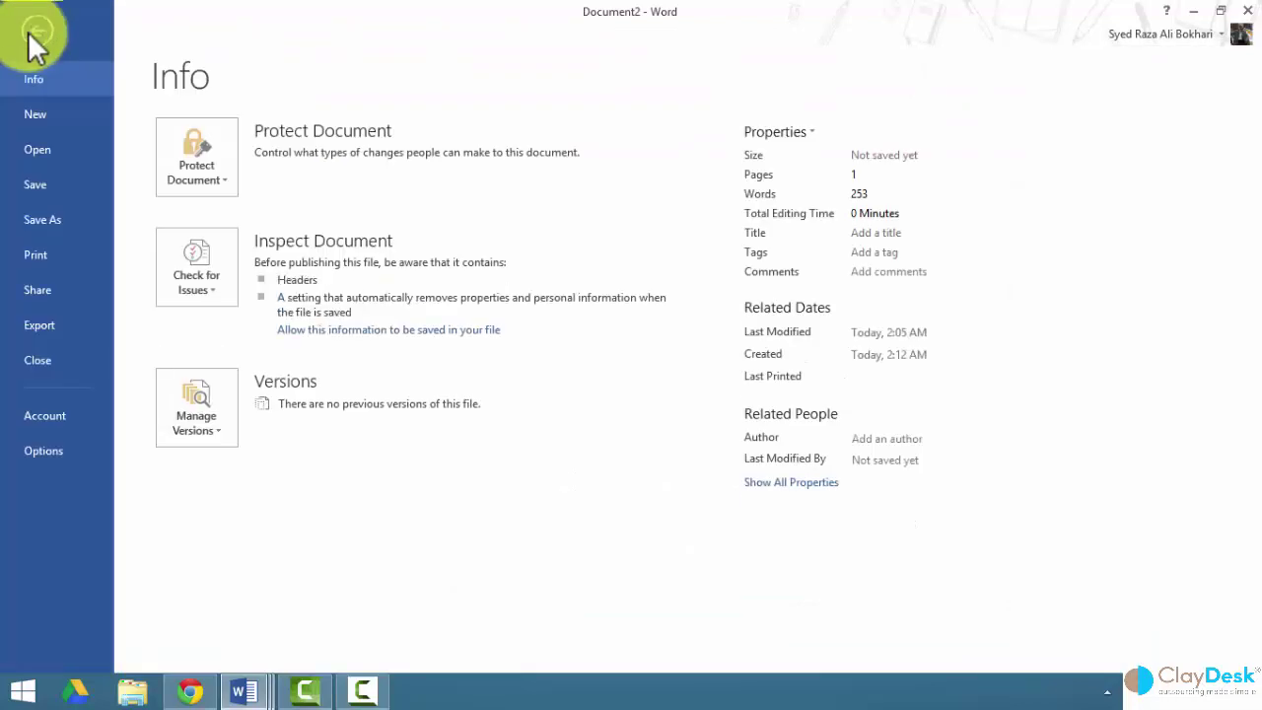
{"action": "left_click", "coordinate": [222, 280]}
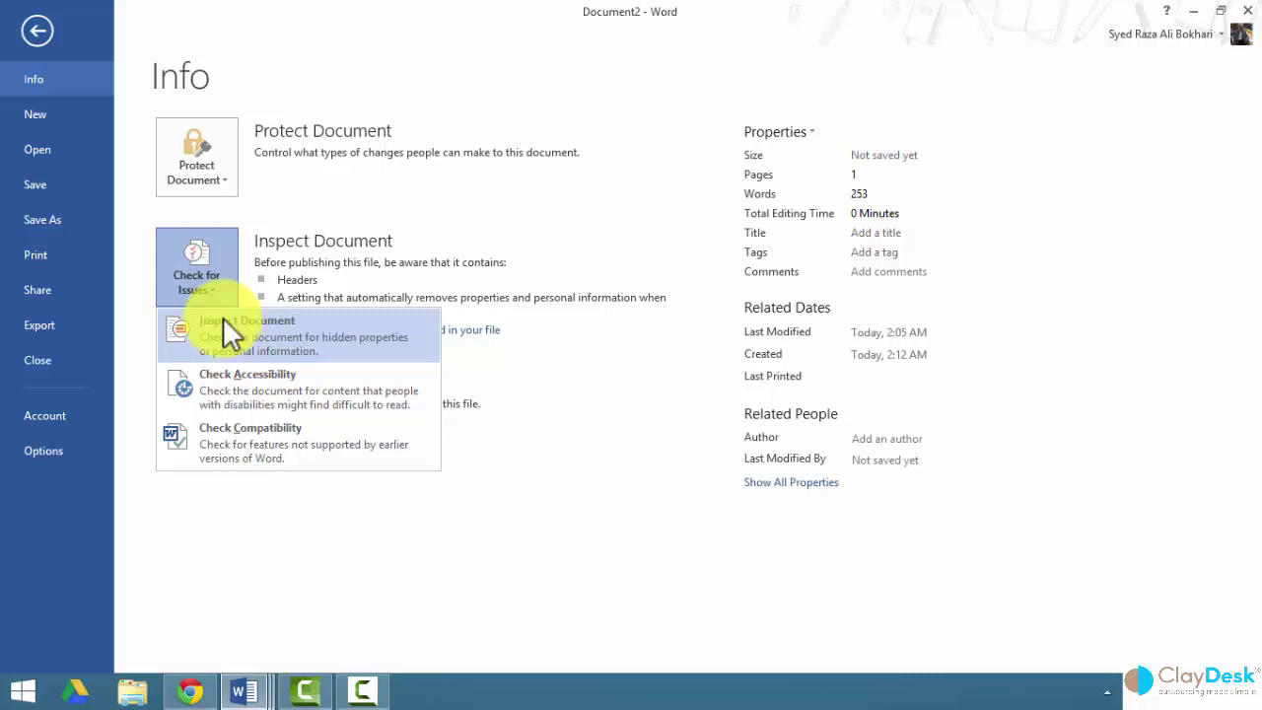
{"action": "left_click", "coordinate": [264, 335]}
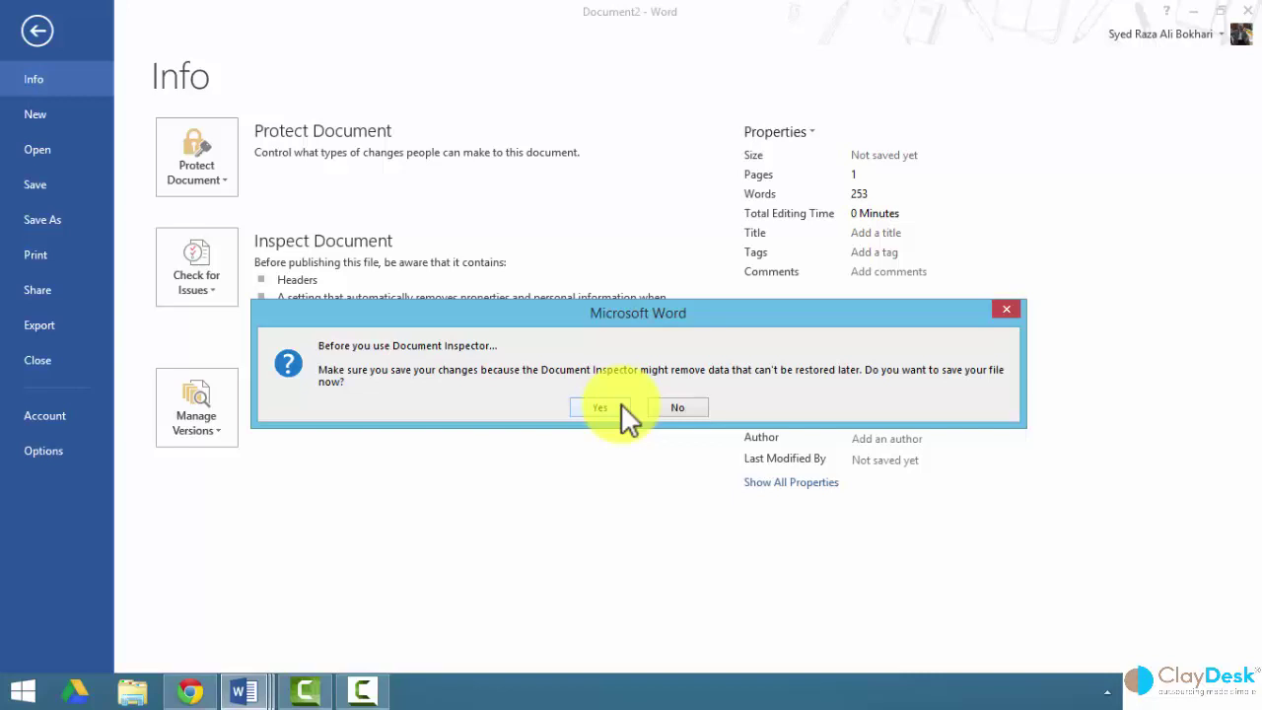
{"action": "left_click", "coordinate": [680, 407]}
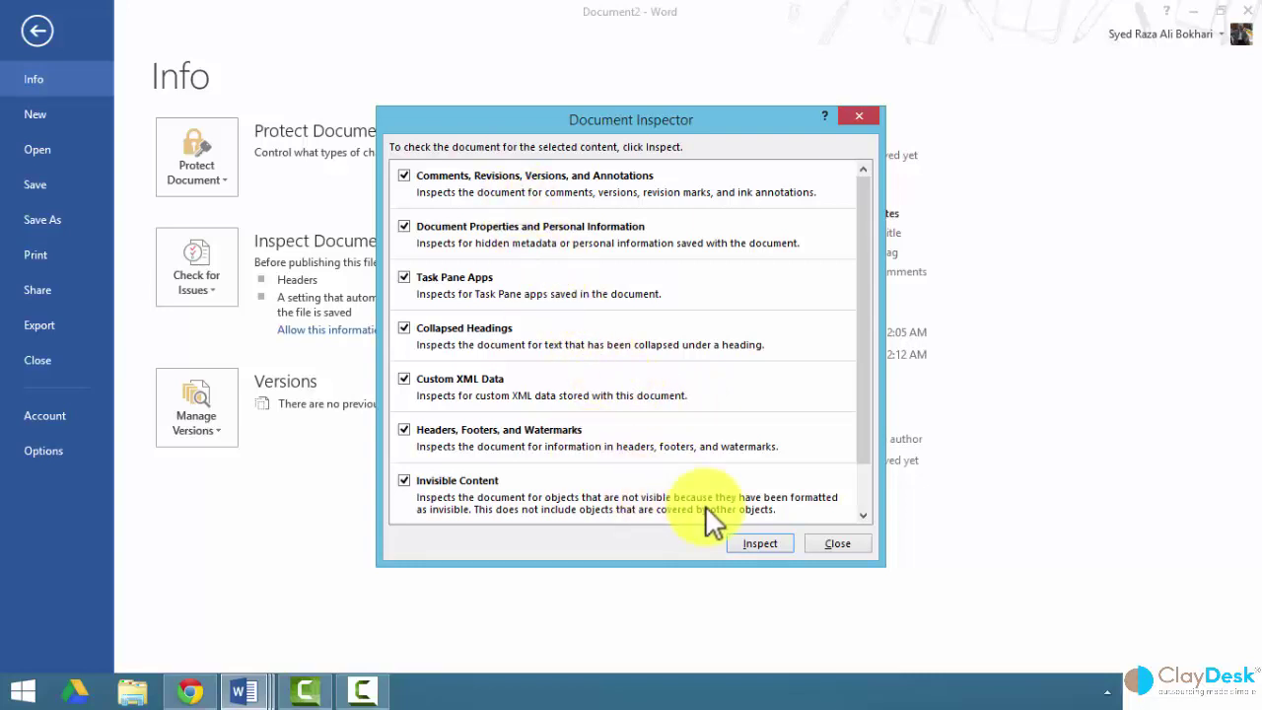
{"action": "left_click", "coordinate": [759, 544]}
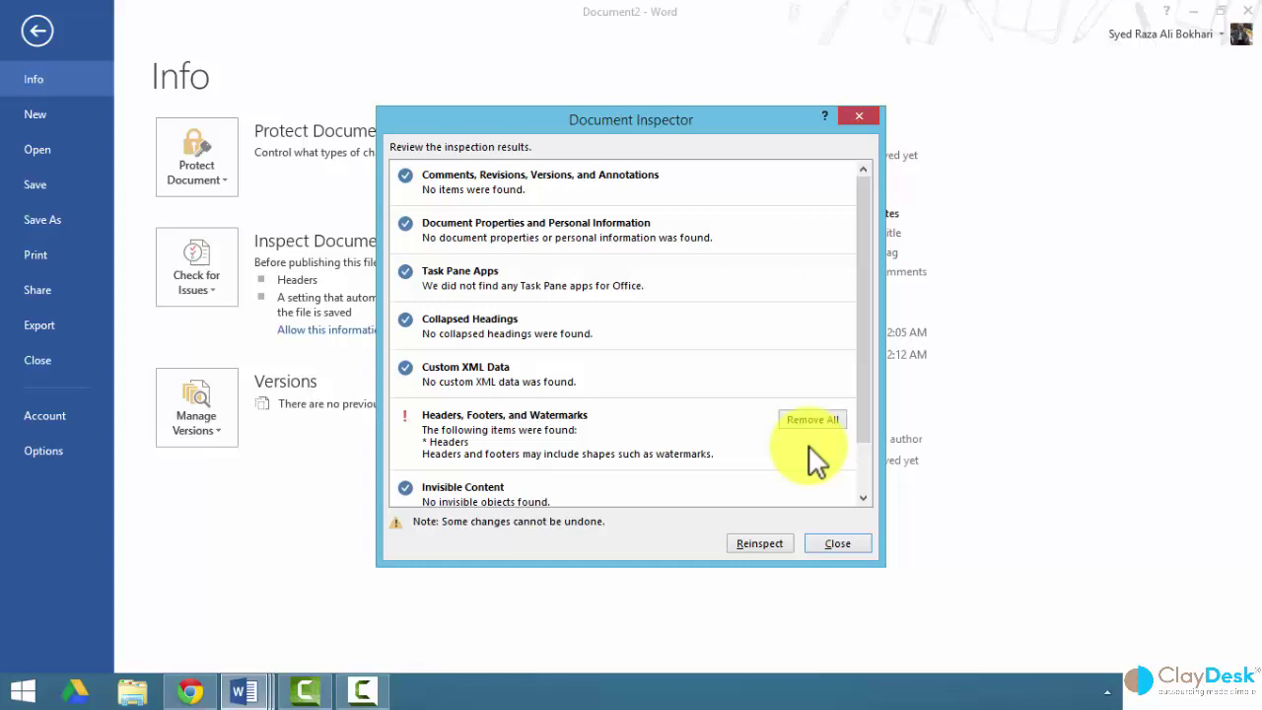
Remove all headers, footers and watermarks through the inspection results and return to the document.
{"action": "left_click", "coordinate": [811, 420]}
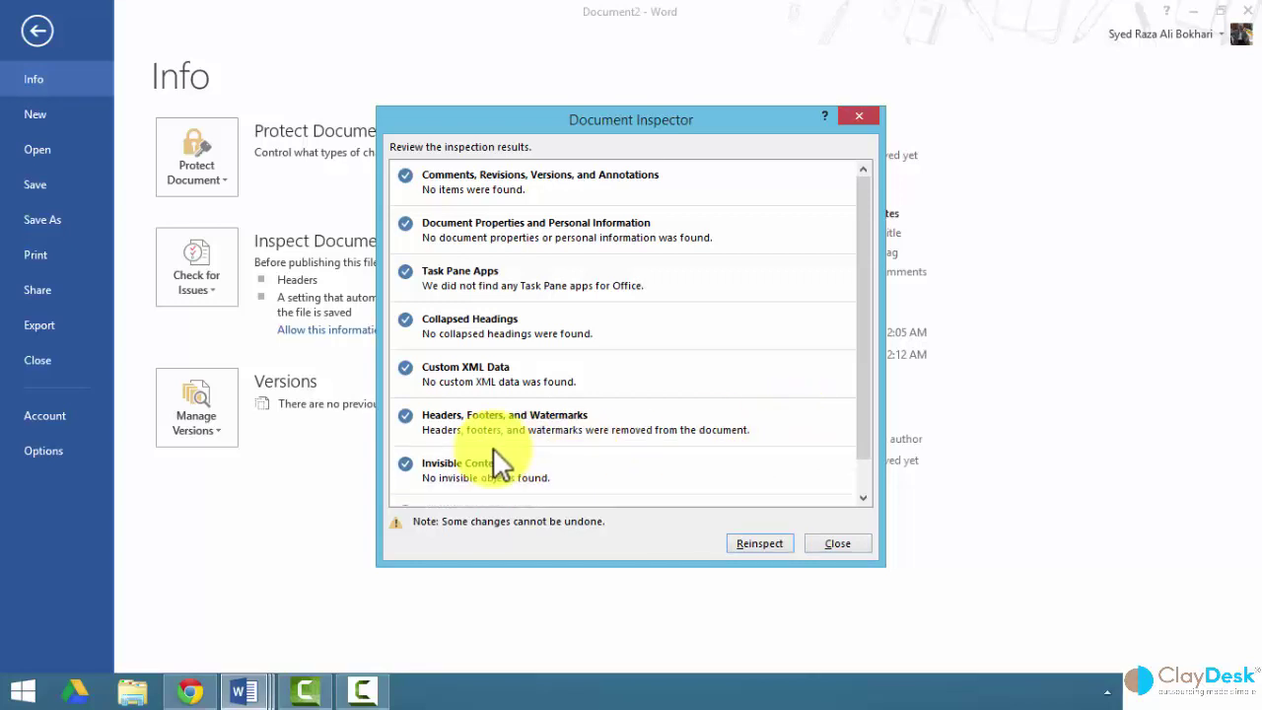
{"action": "left_click", "coordinate": [846, 541]}
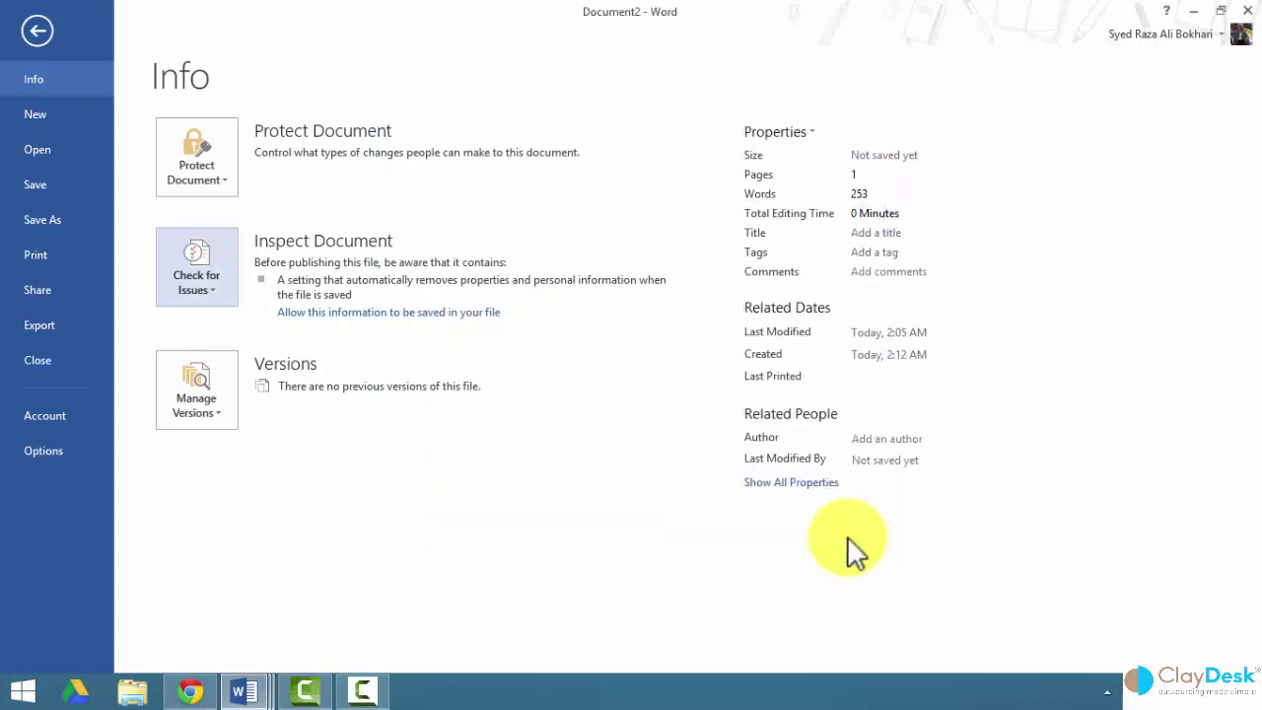
{"action": "left_click", "coordinate": [46, 31]}
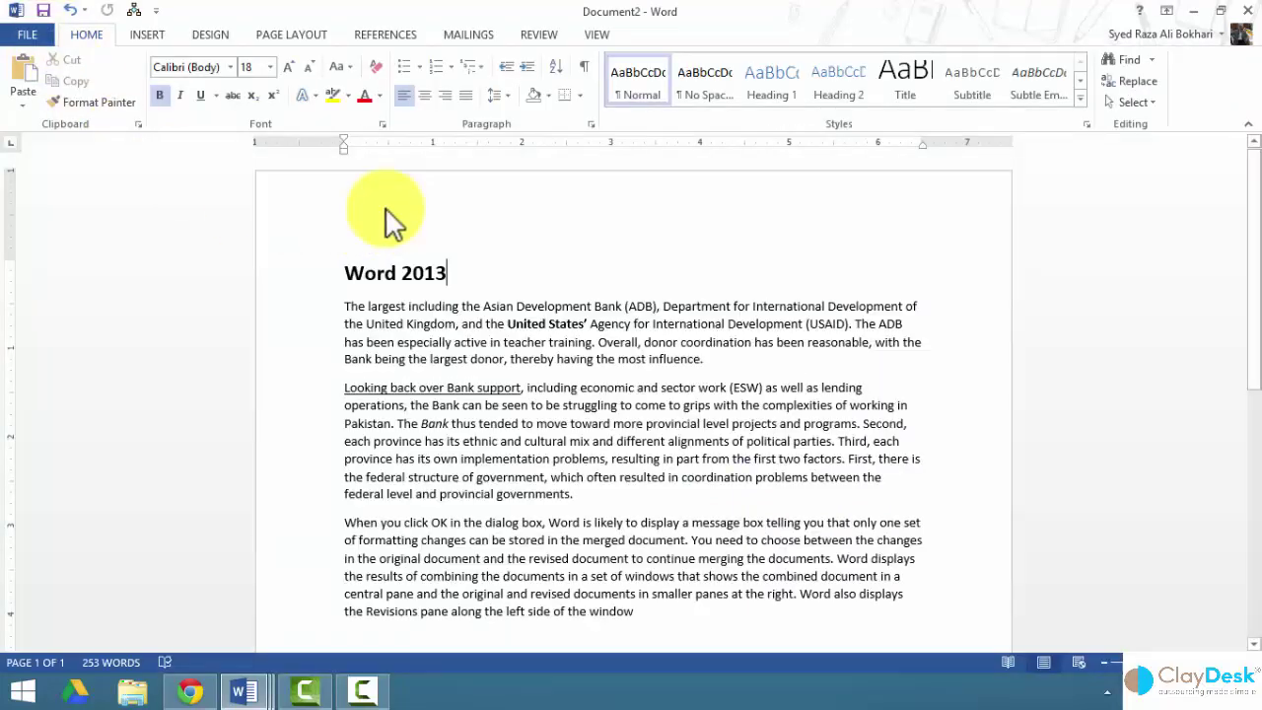